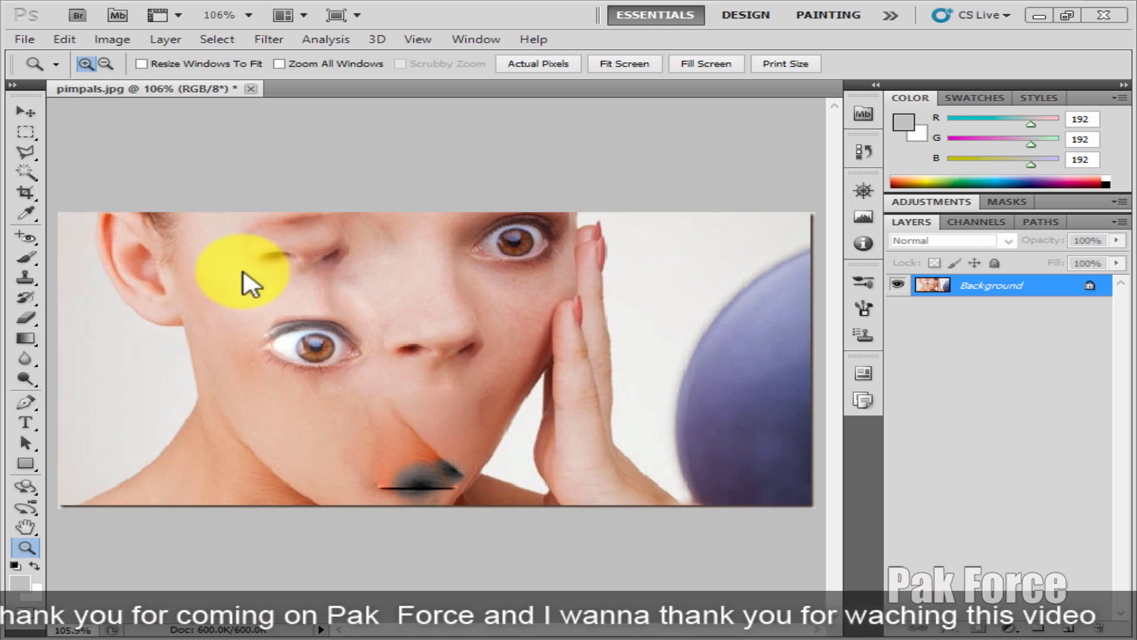
Step: Start saving a copy of the image and set the file format to JPEG
click(25, 39)
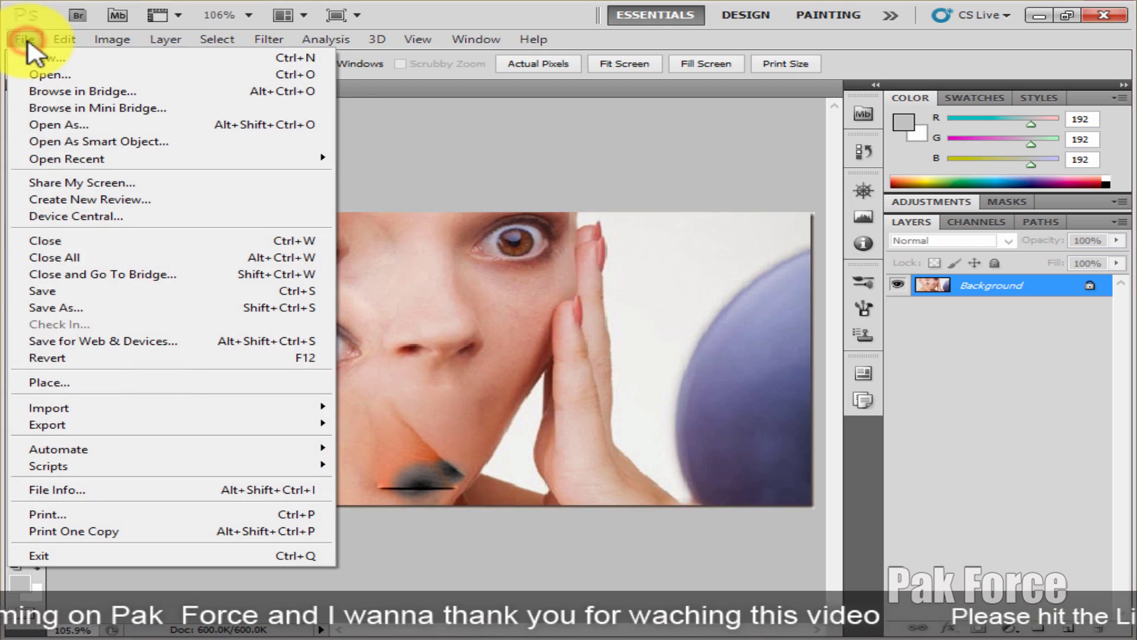
click(100, 290)
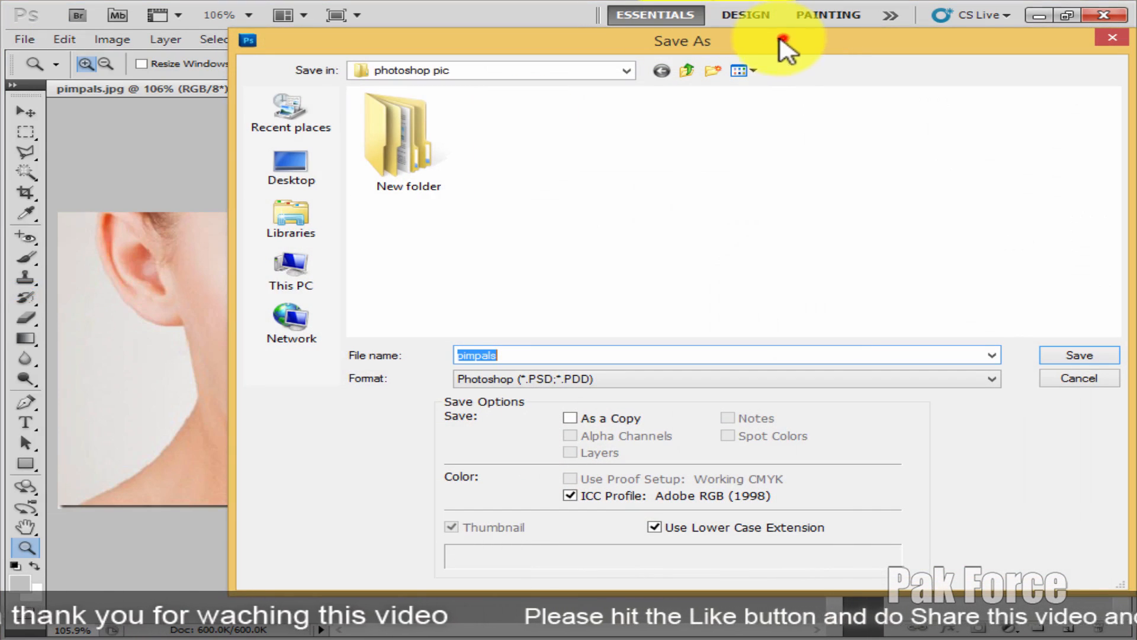
drag(787, 41, 614, 41)
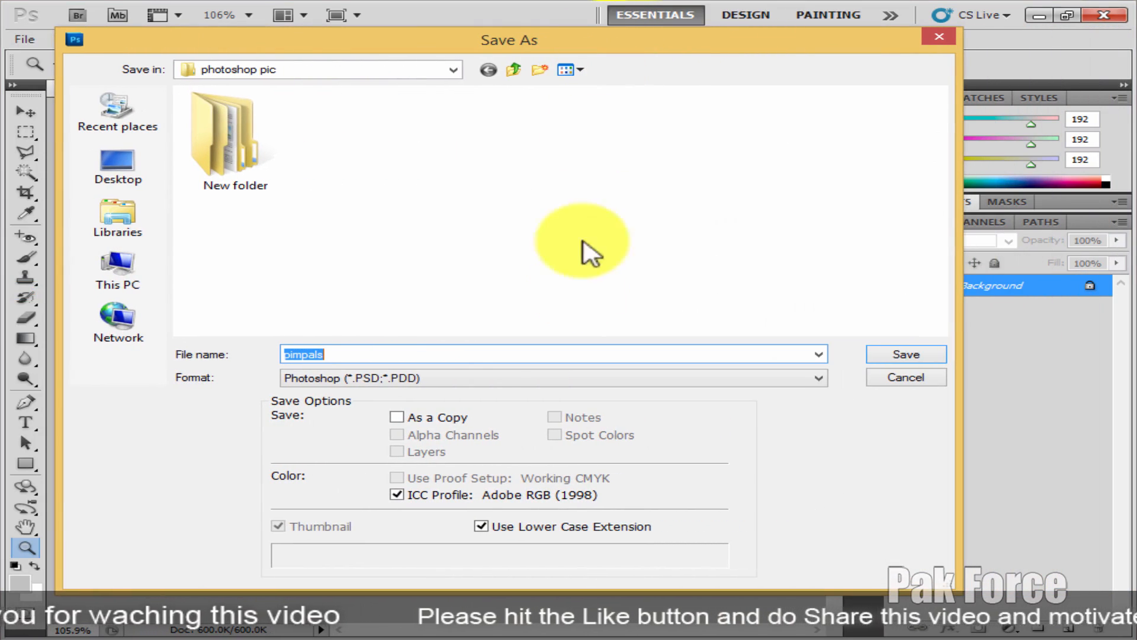
click(497, 374)
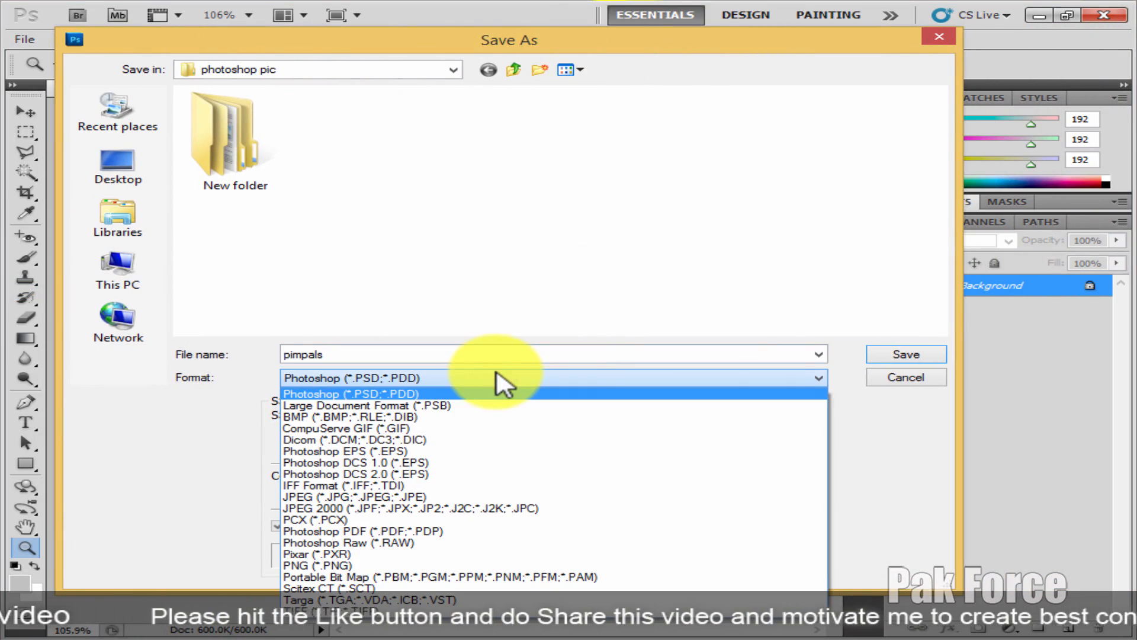
click(521, 308)
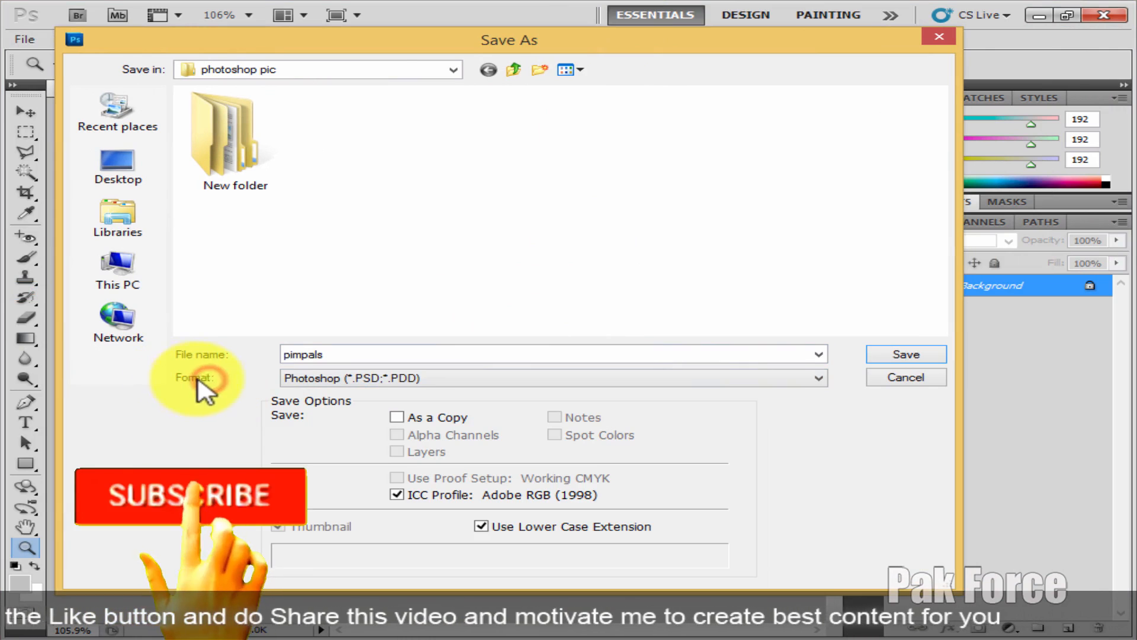
click(427, 380)
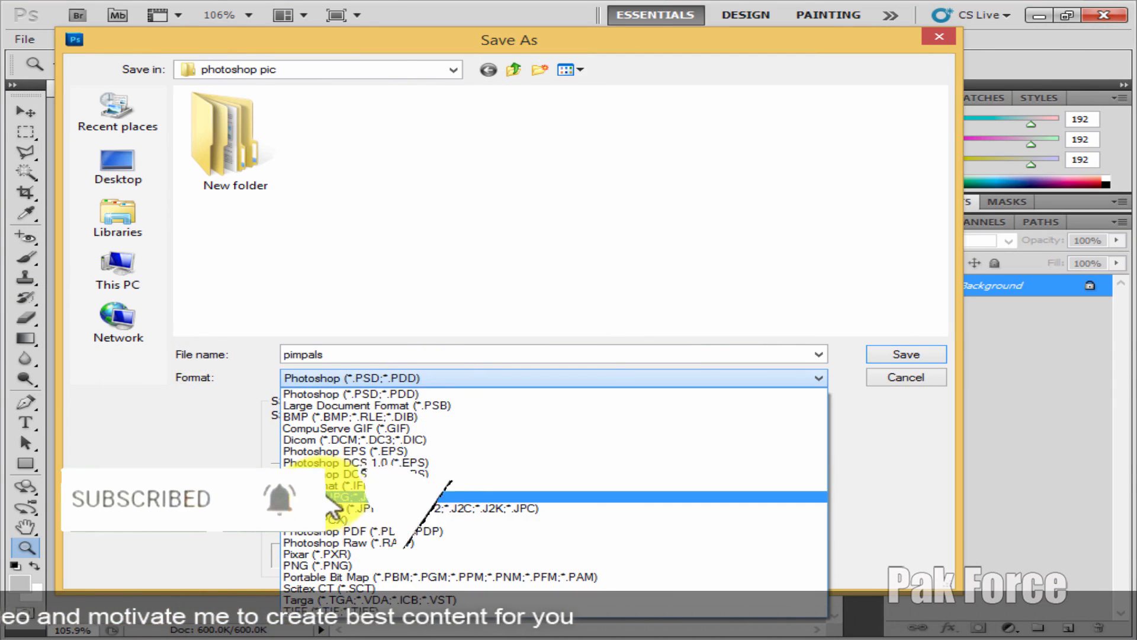
click(355, 496)
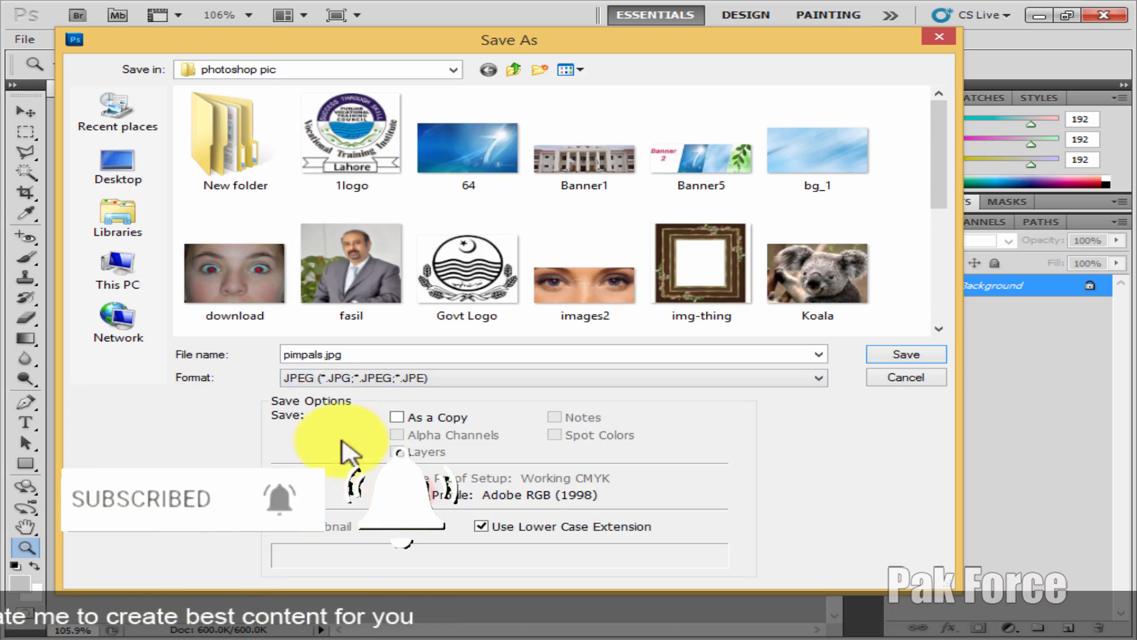
Step: Save the image under the file name pimpyals.jpg instead of replacing the existing pimpals.jpg
double_click(361, 359)
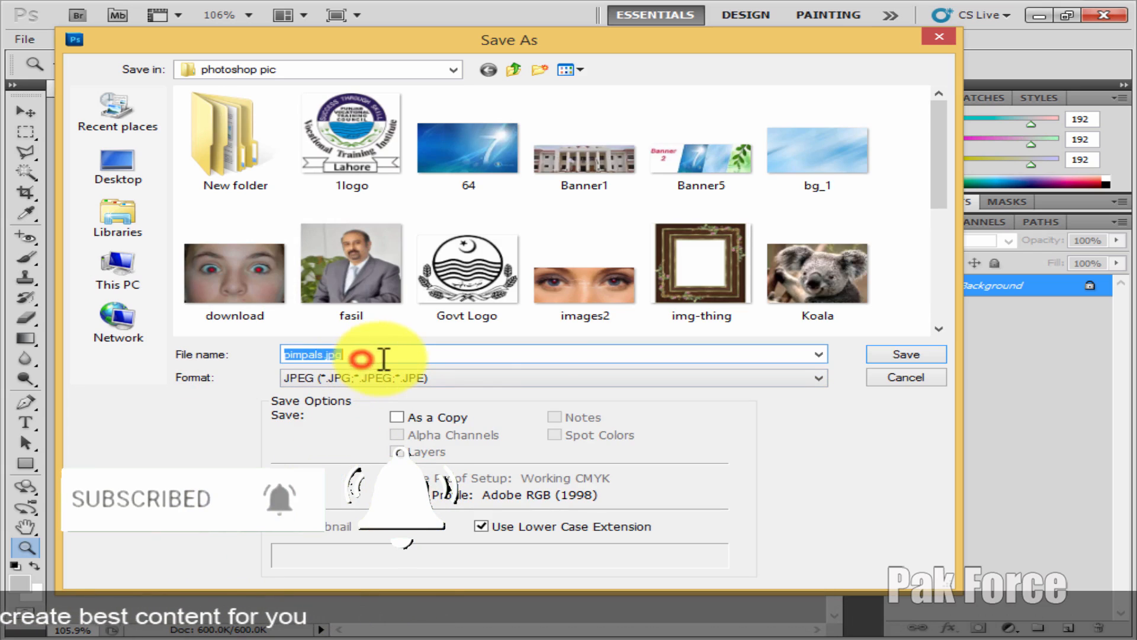
click(912, 356)
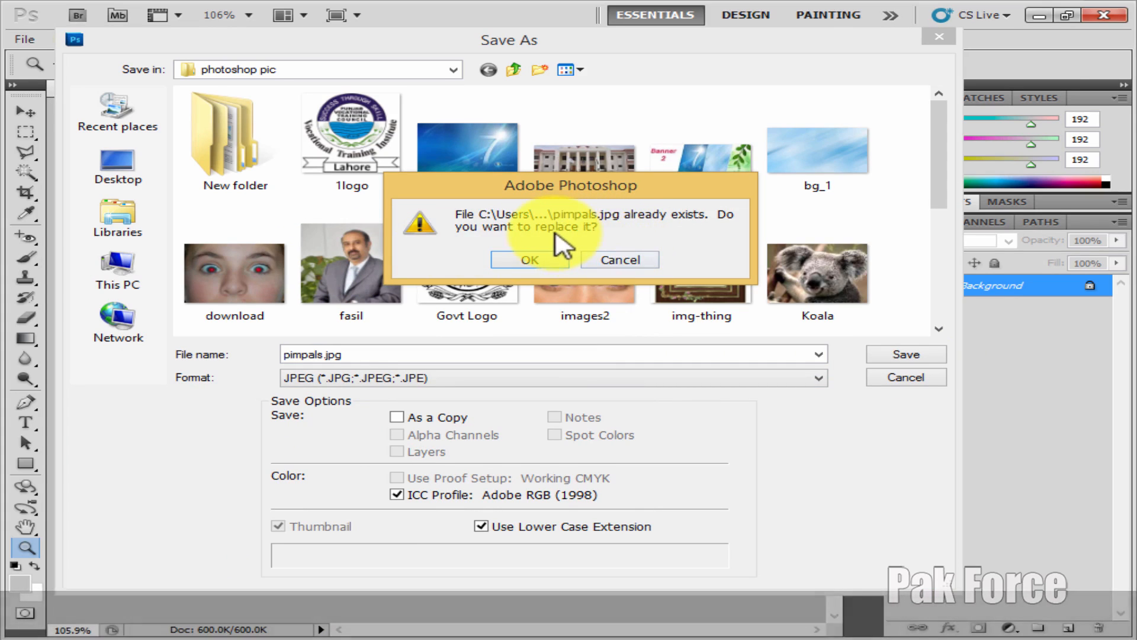
click(598, 259)
click(305, 355)
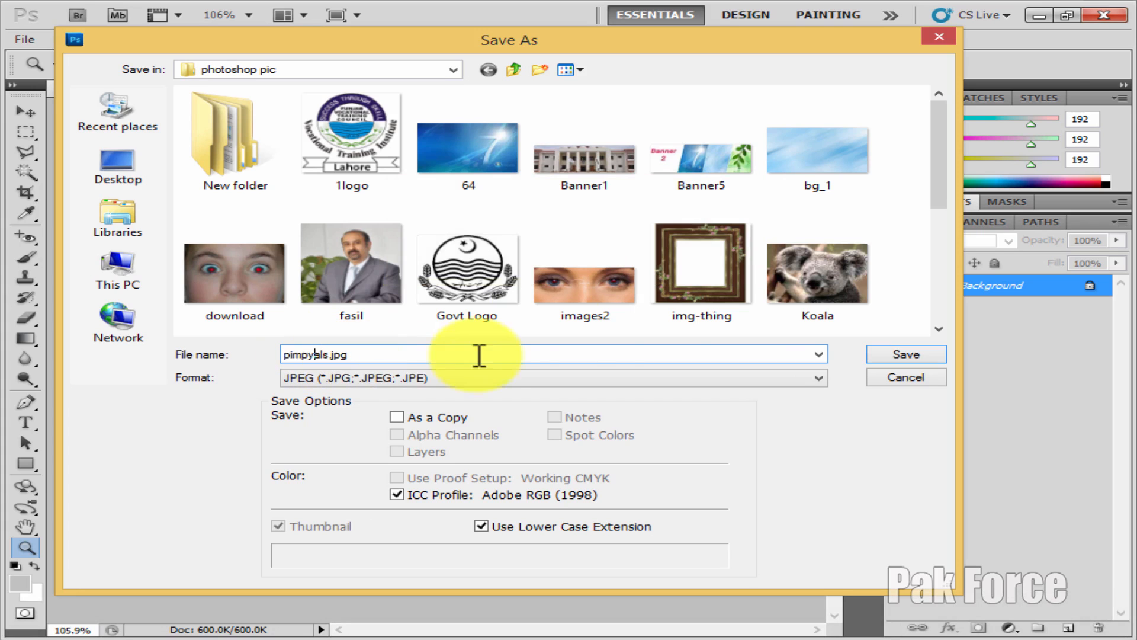
click(898, 359)
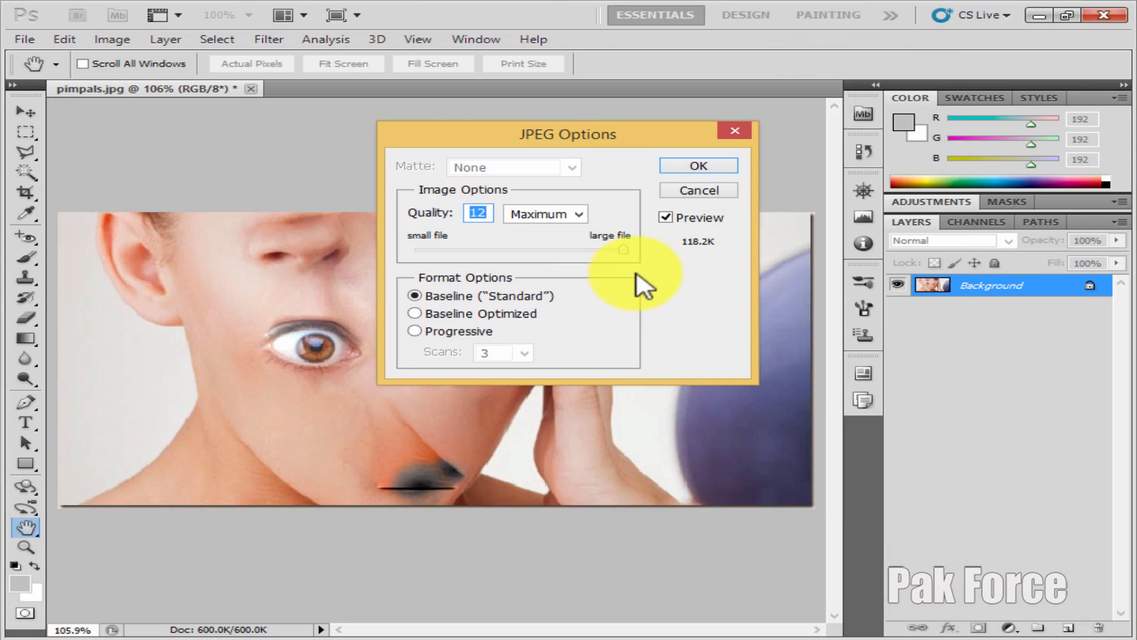
Step: Try the Low, Medium, High and Maximum JPEG quality presets
click(621, 249)
drag(579, 140, 436, 213)
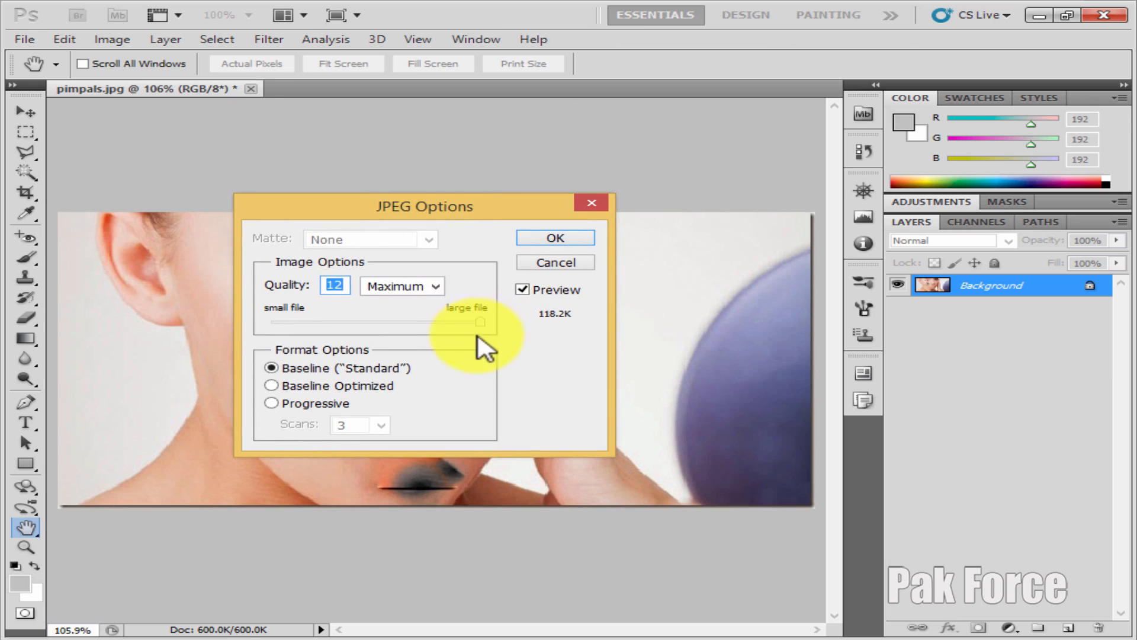
click(436, 286)
click(418, 304)
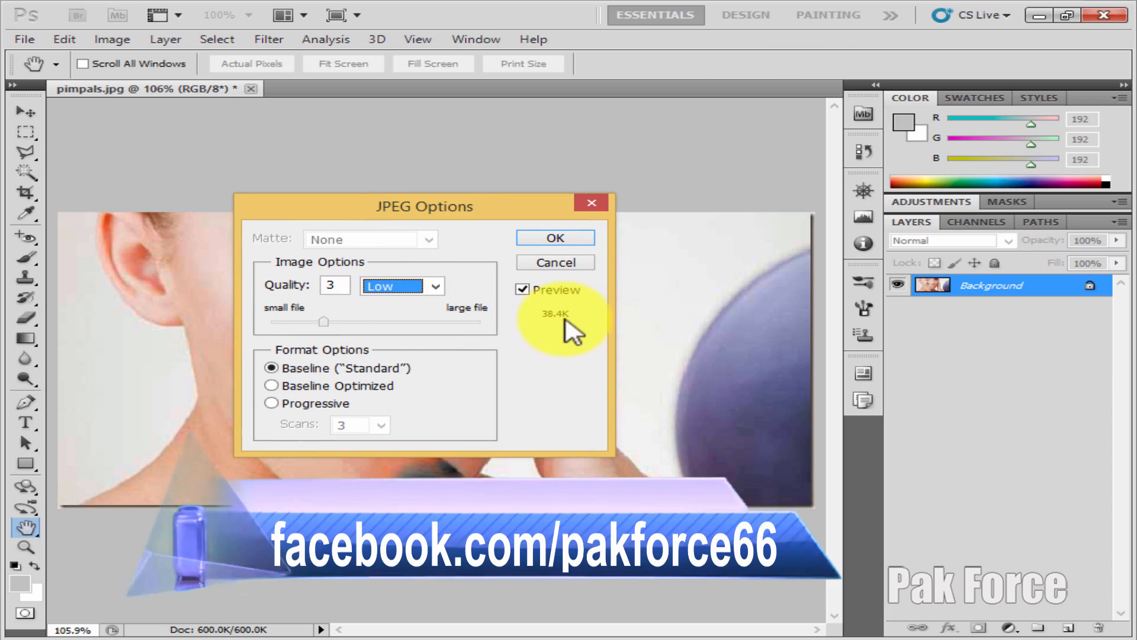
click(438, 289)
click(413, 321)
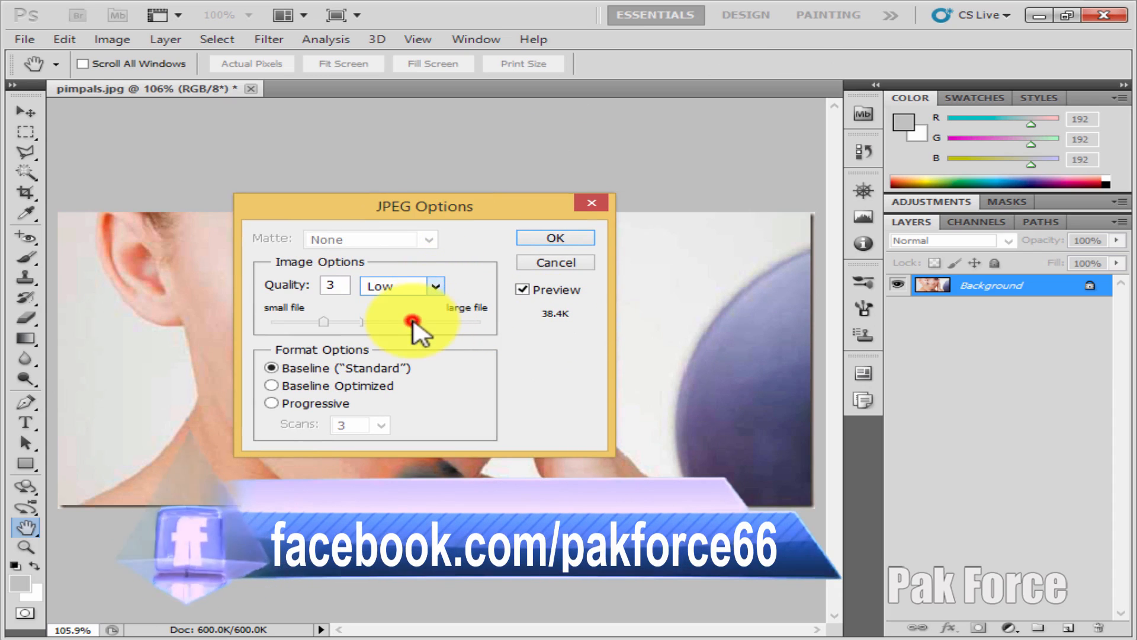
click(441, 287)
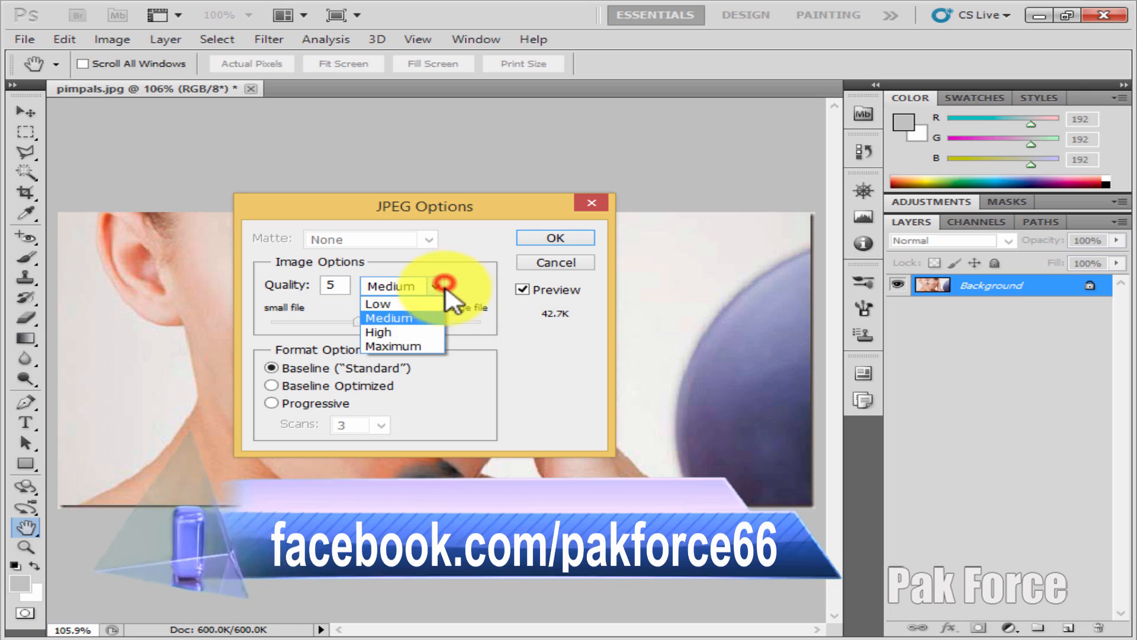
click(427, 330)
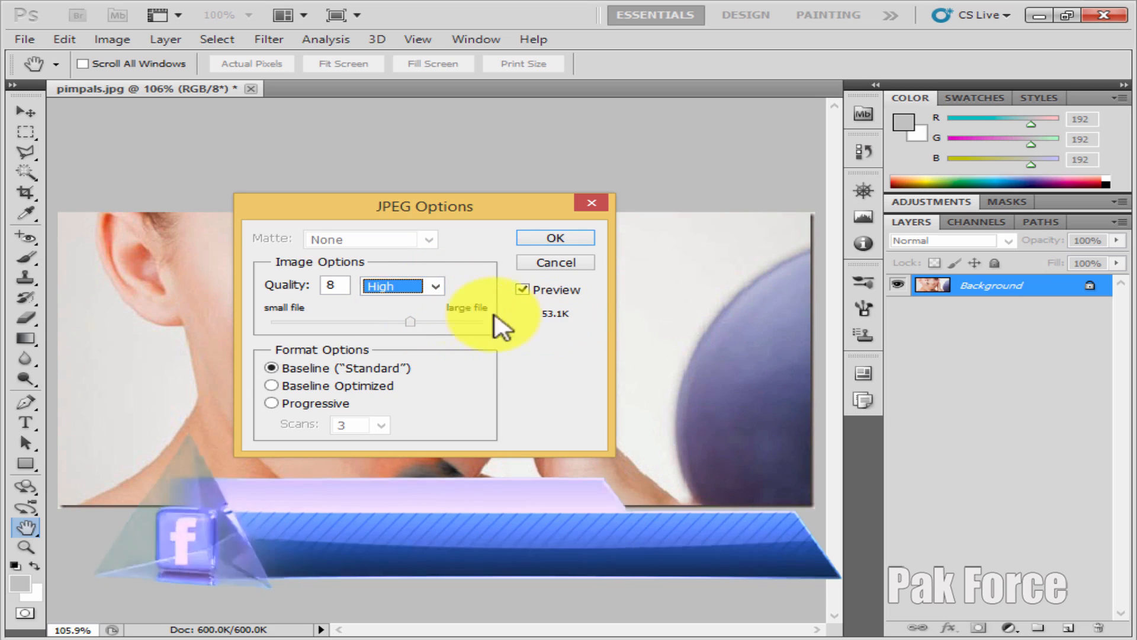
click(431, 287)
click(411, 347)
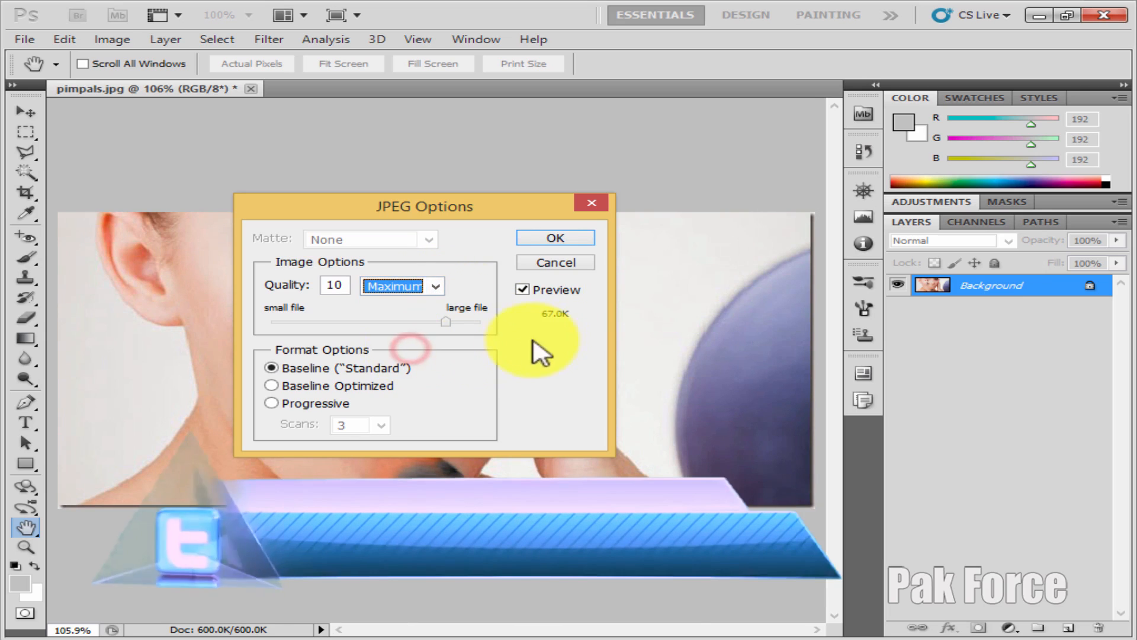
Step: Set the JPEG quality to 12 and confirm the save
click(447, 323)
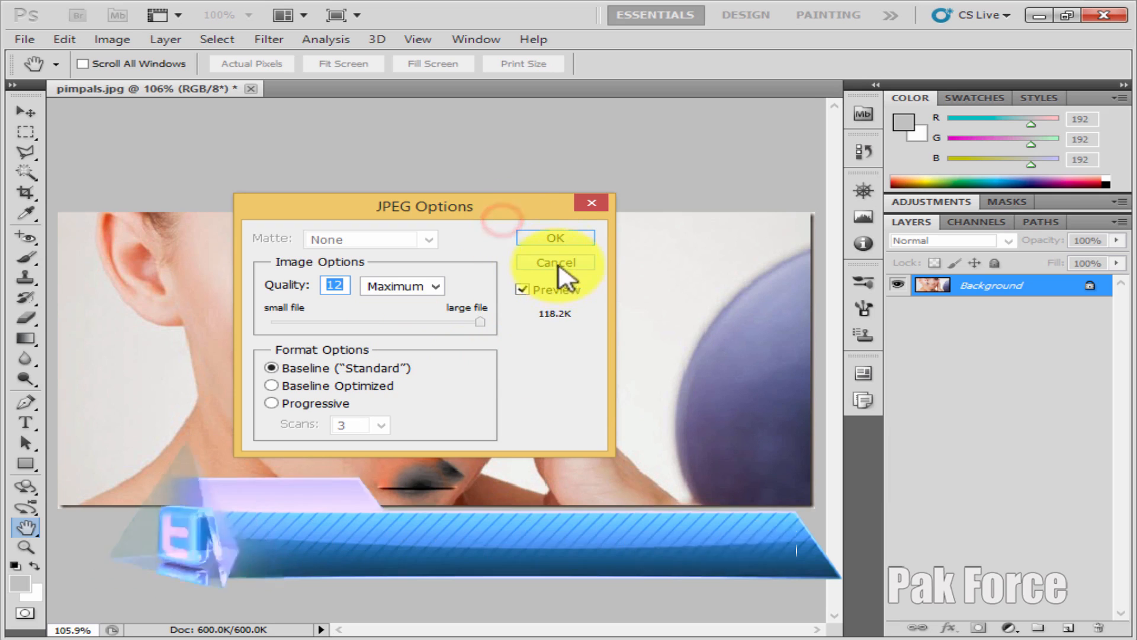
click(554, 239)
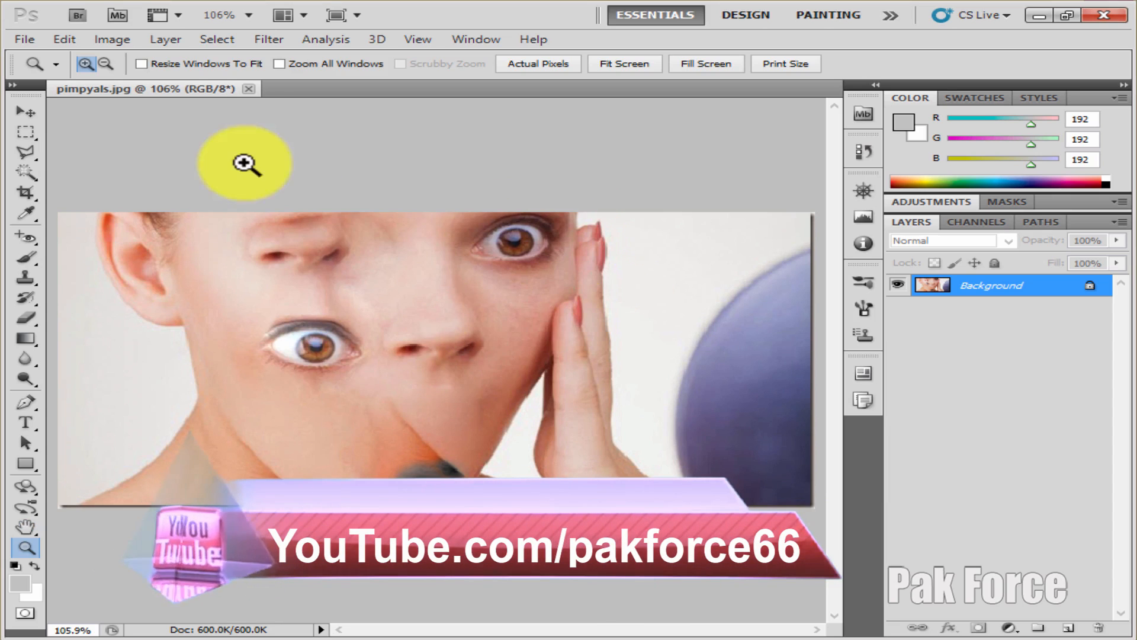
click(26, 111)
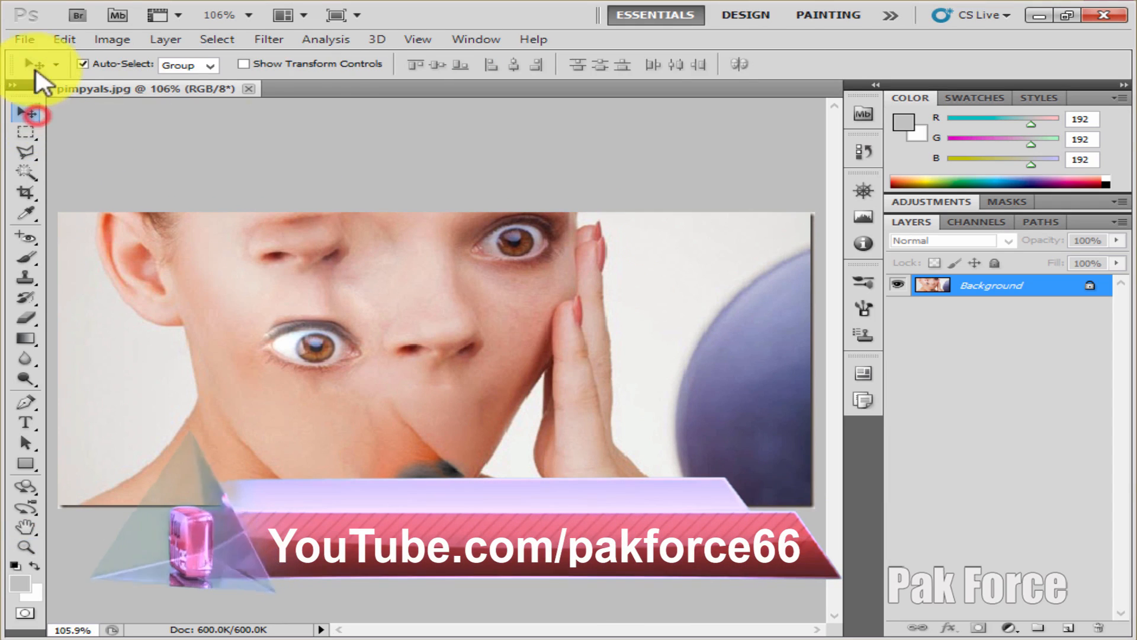
click(29, 38)
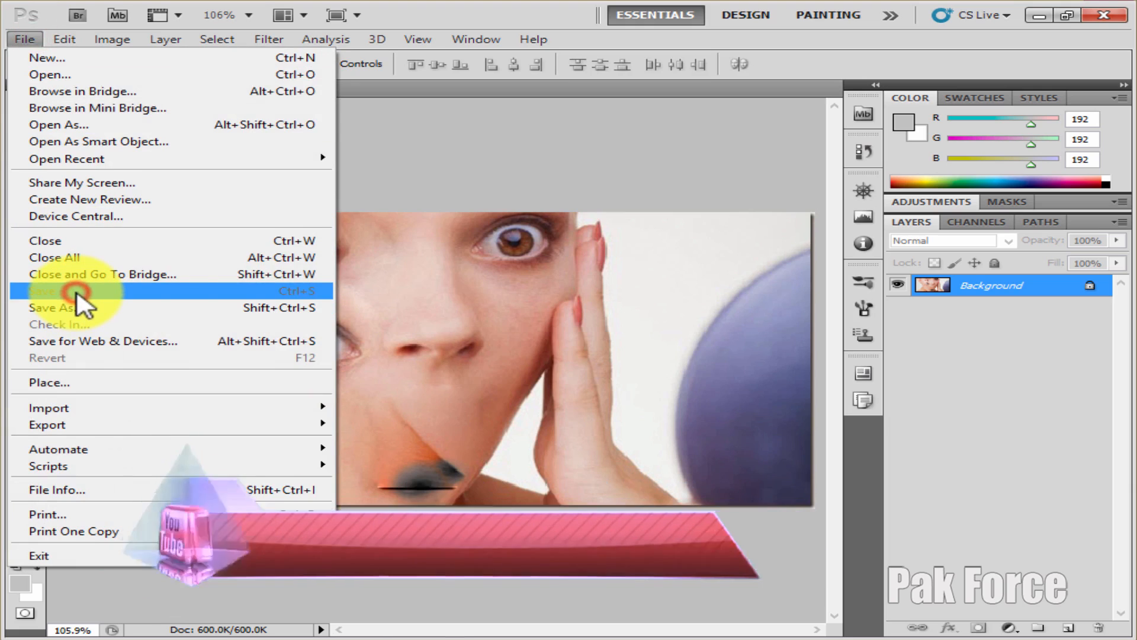
click(417, 289)
click(25, 39)
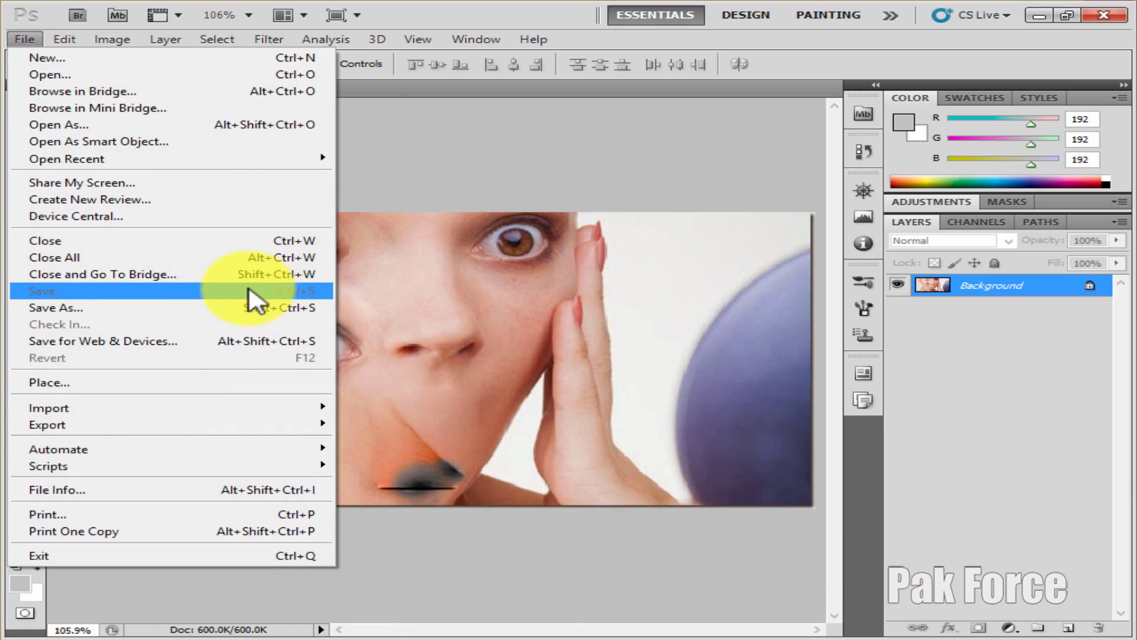
click(373, 296)
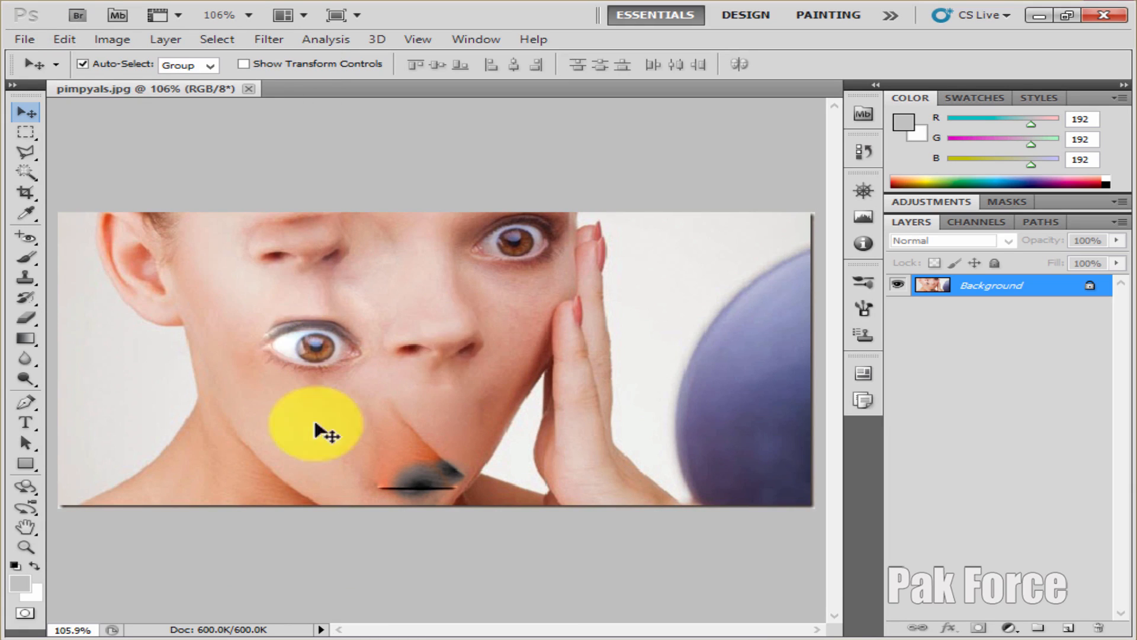
Step: Remove the extra eye on the cheek with the Spot Healing Brush enlarged to 100
click(29, 252)
click(94, 238)
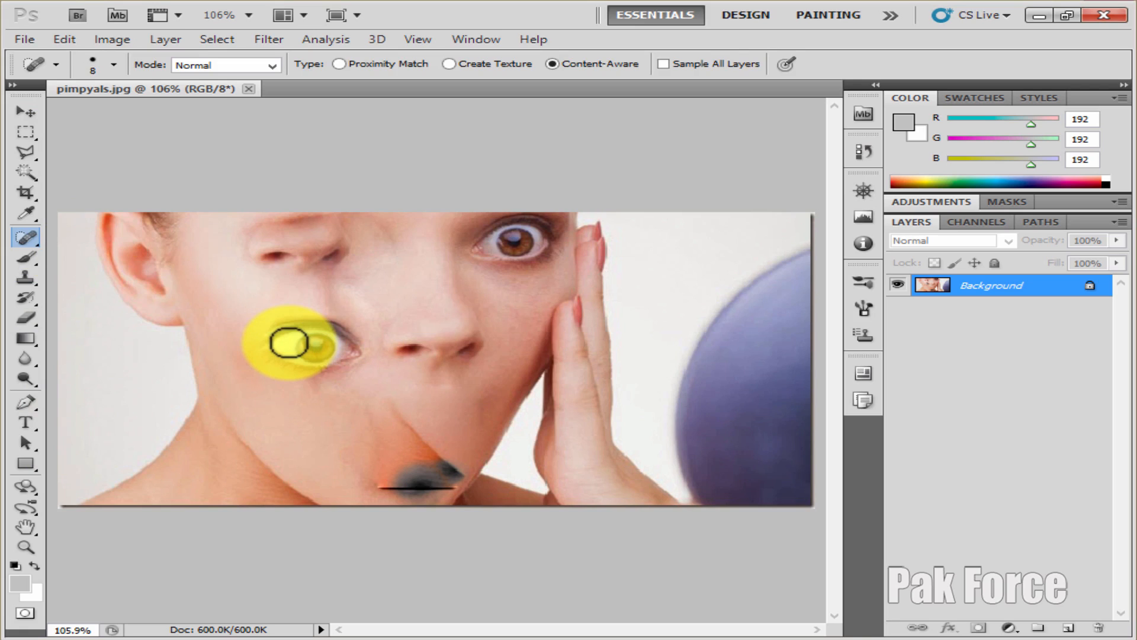
key(bracketright)
key(bracketright)
key(bracketright)
key(bracketright)
key(bracketright)
key(bracketright)
key(bracketright)
key(bracketright)
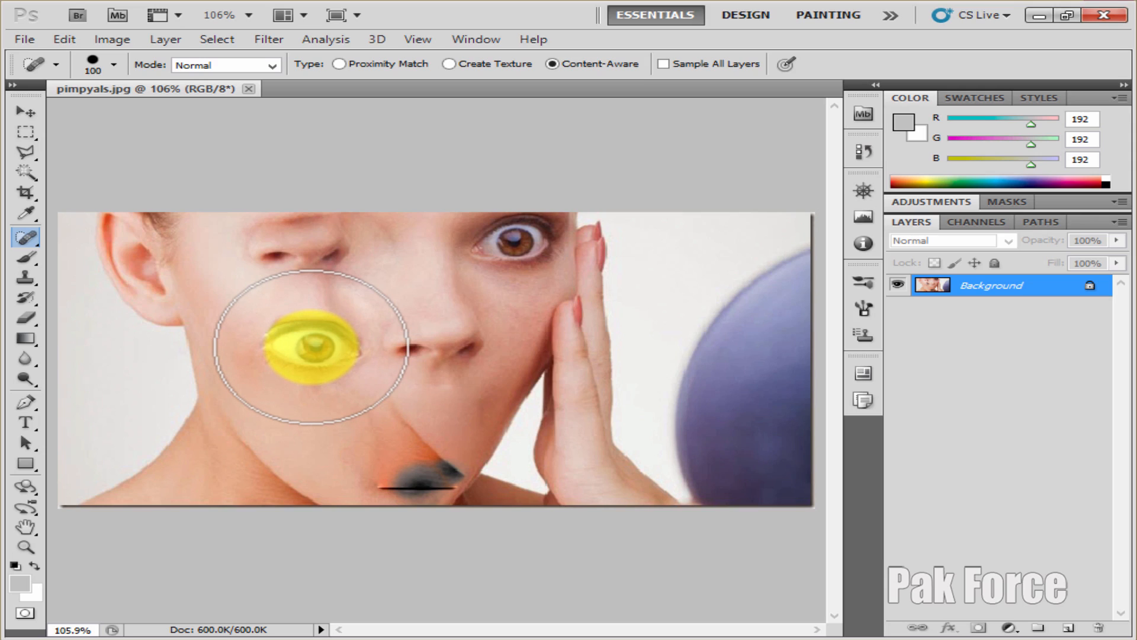
click(311, 346)
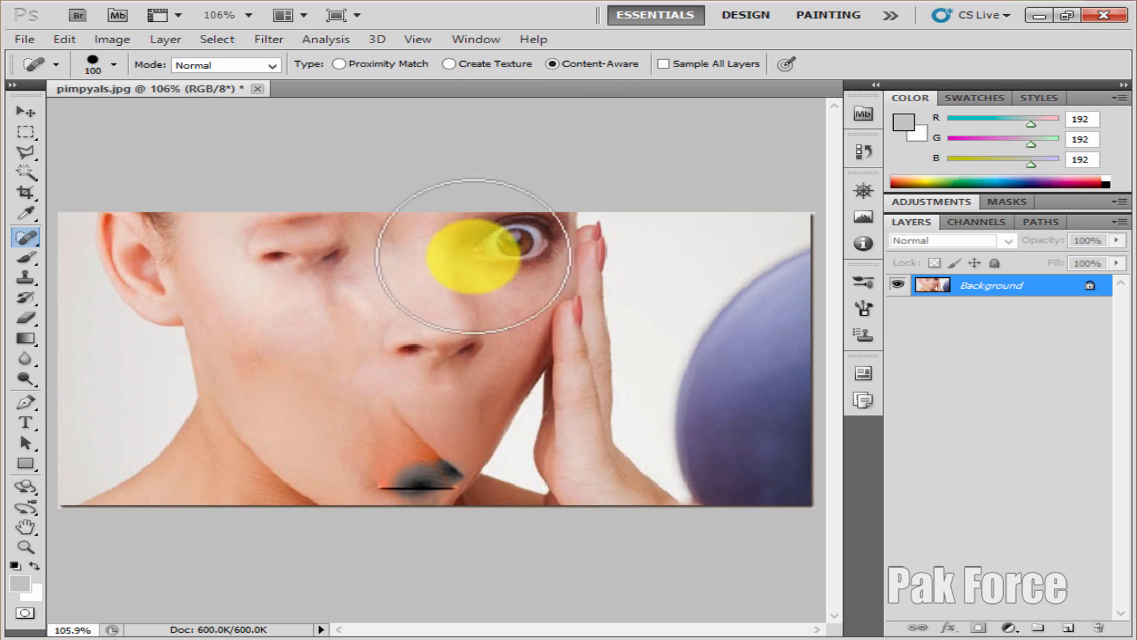
Step: Save the edited image
click(25, 39)
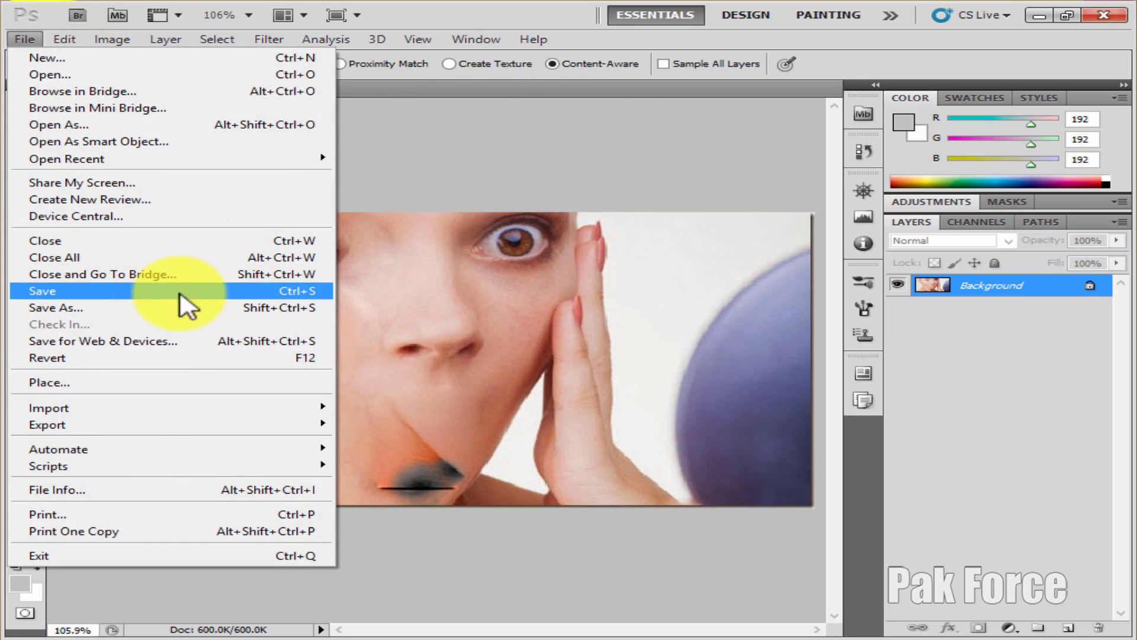
click(470, 255)
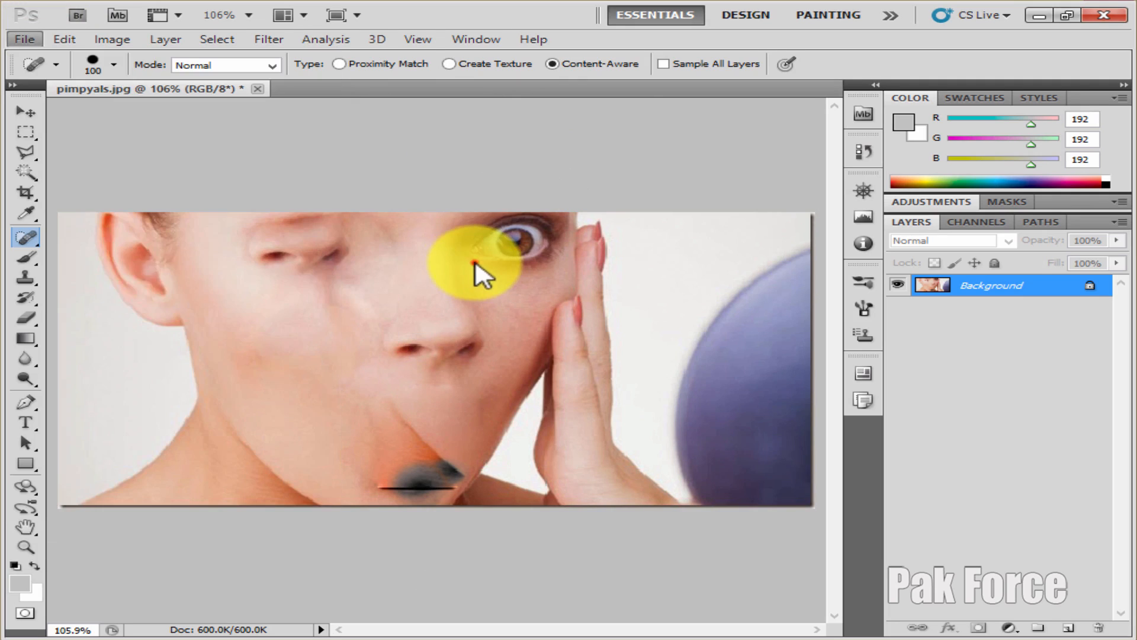
click(26, 111)
click(25, 39)
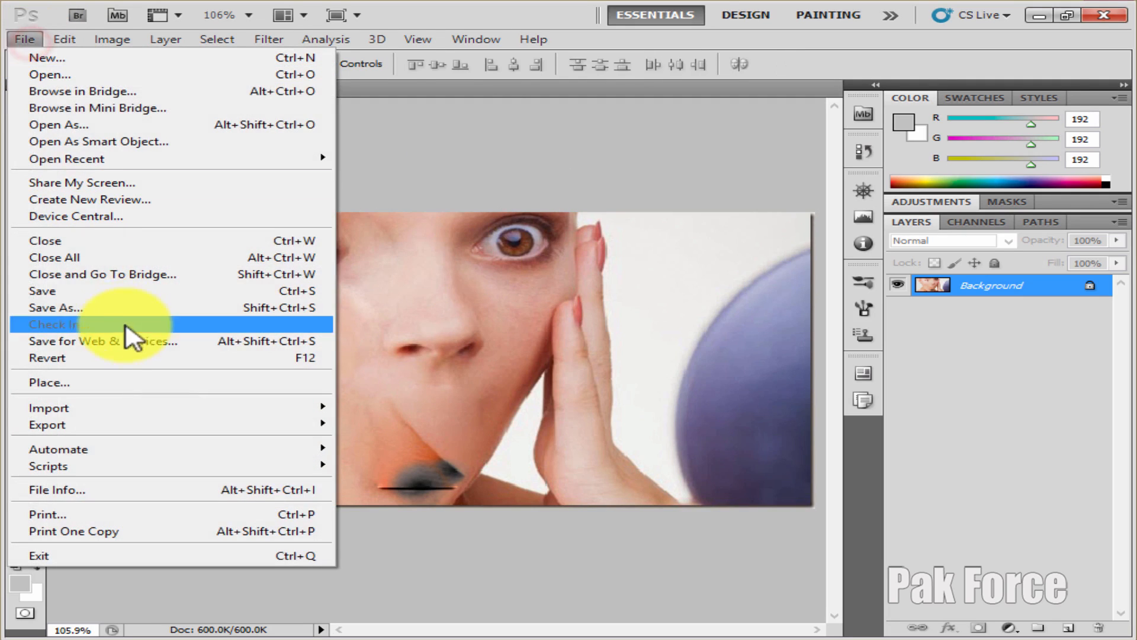
click(92, 293)
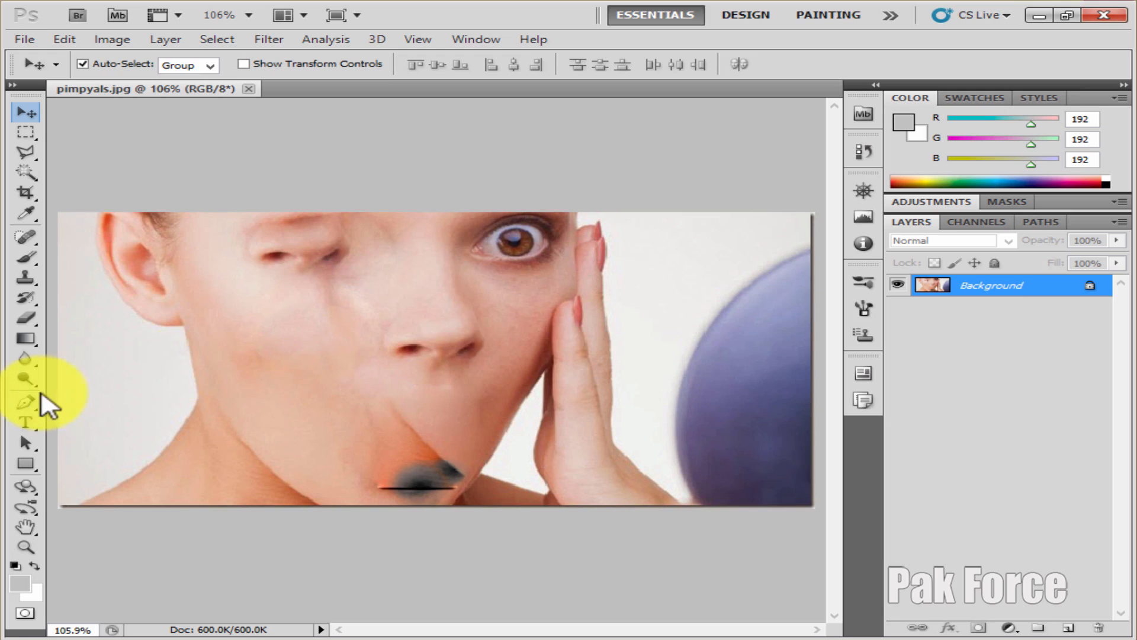
Step: Switch to the Healing Brush Tool and enlarge its brush to 100
click(25, 237)
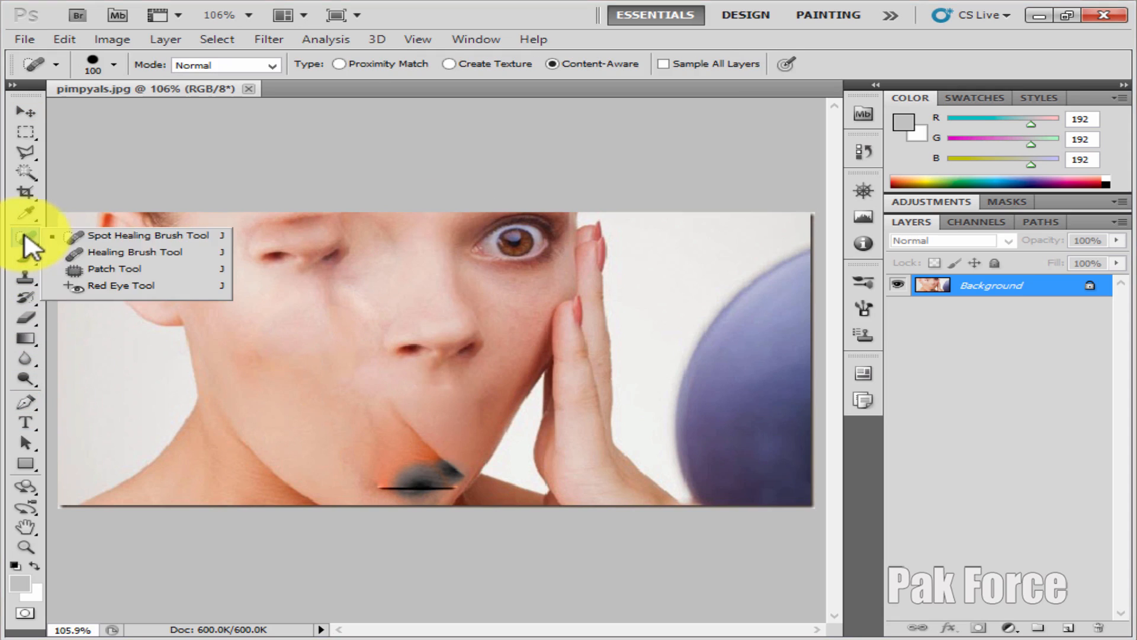
click(166, 253)
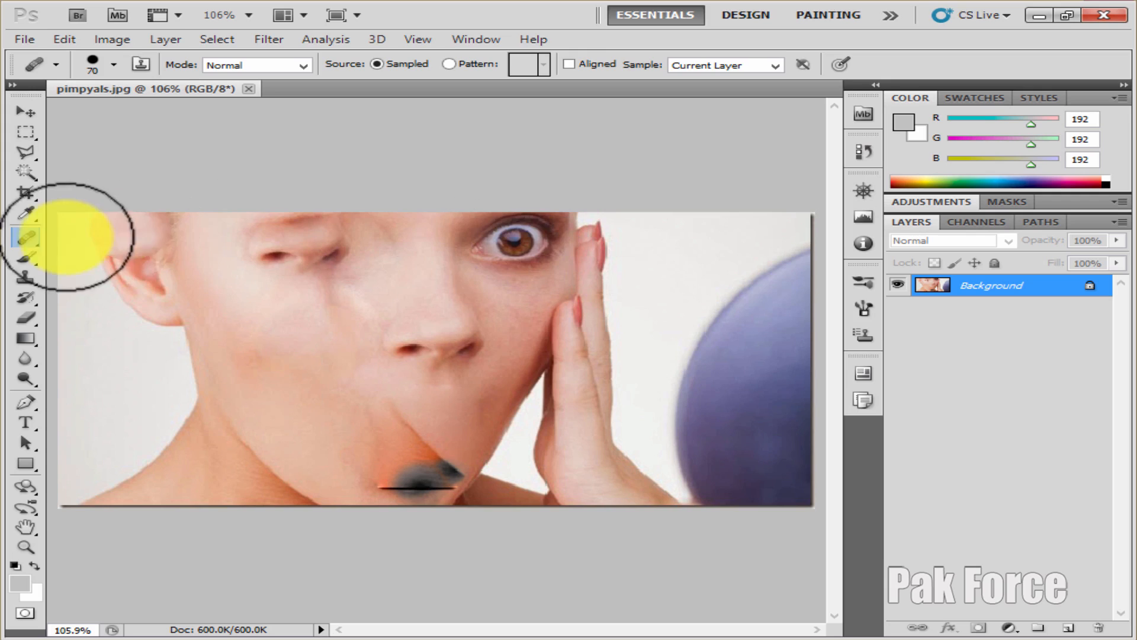
click(27, 238)
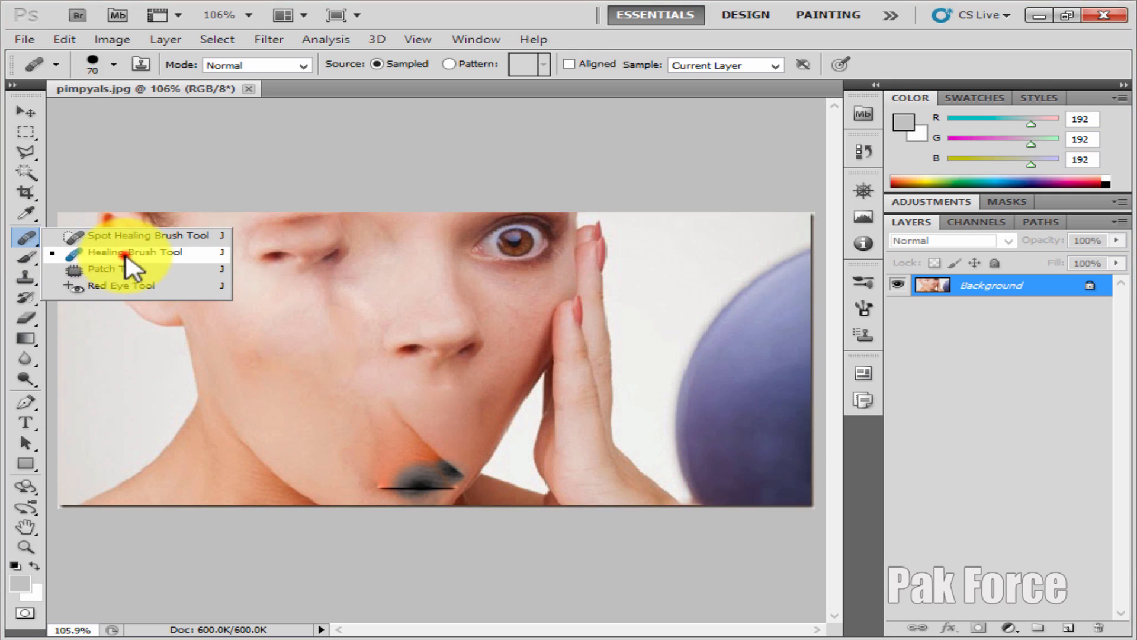
click(125, 254)
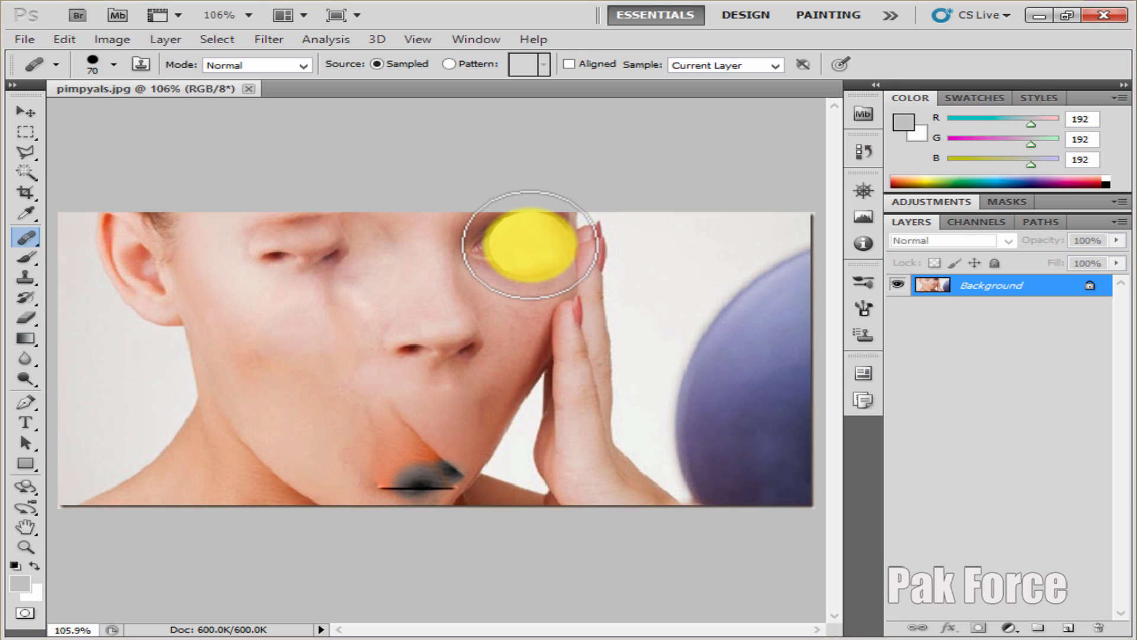
key(bracketright)
key(bracketright)
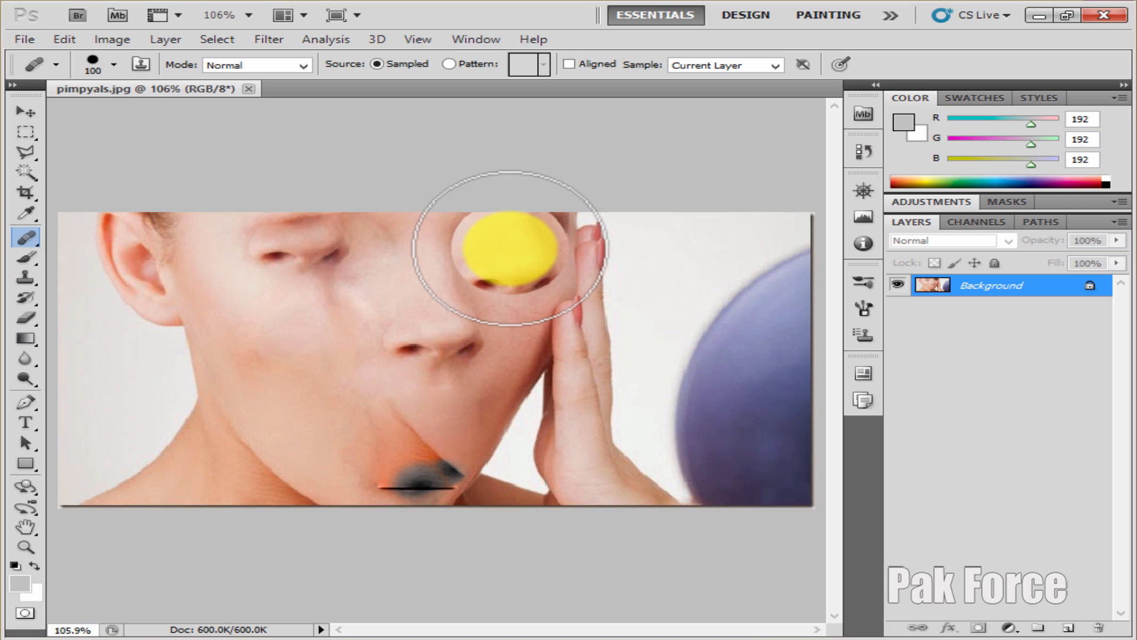
Step: Sample the right eye and heal a matching eye into the blank left eye area
drag(509, 248, 508, 247)
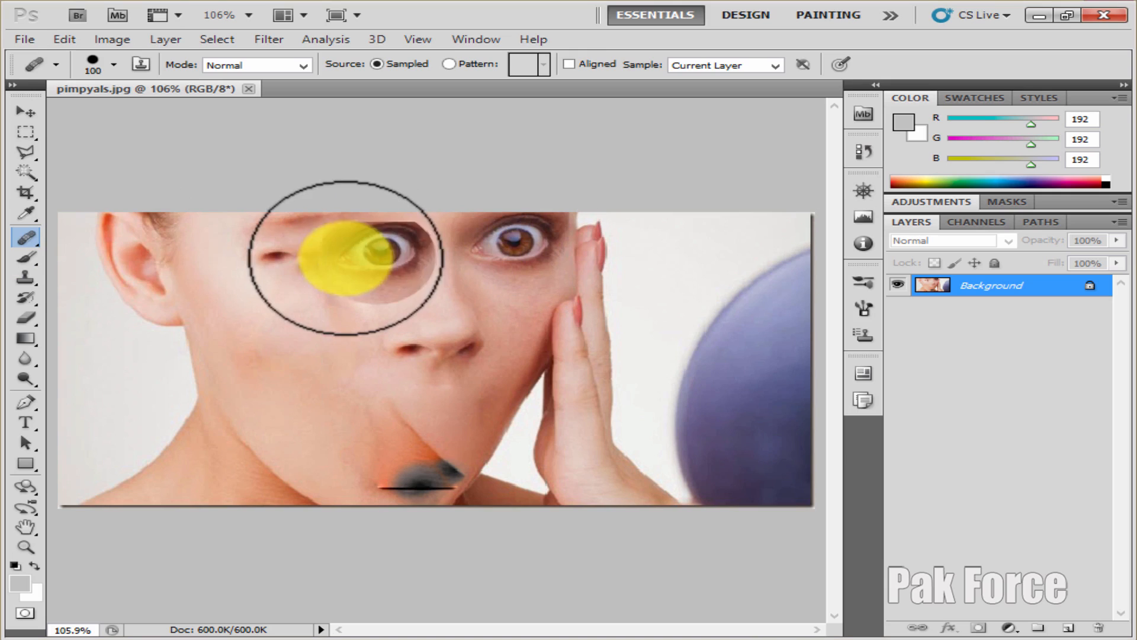
click(310, 252)
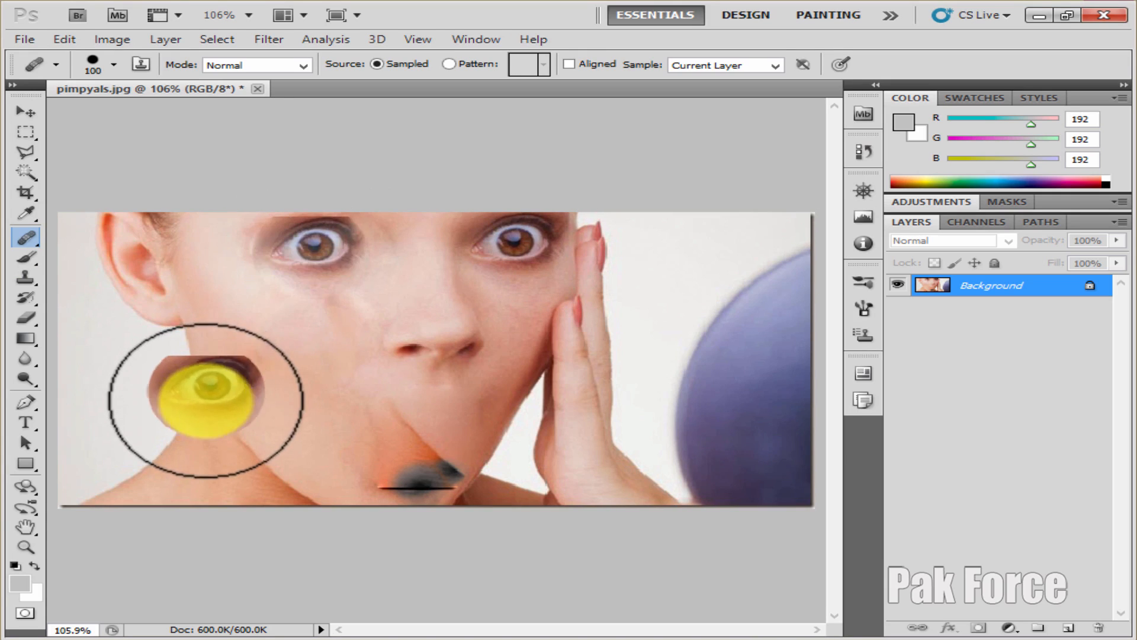
click(205, 404)
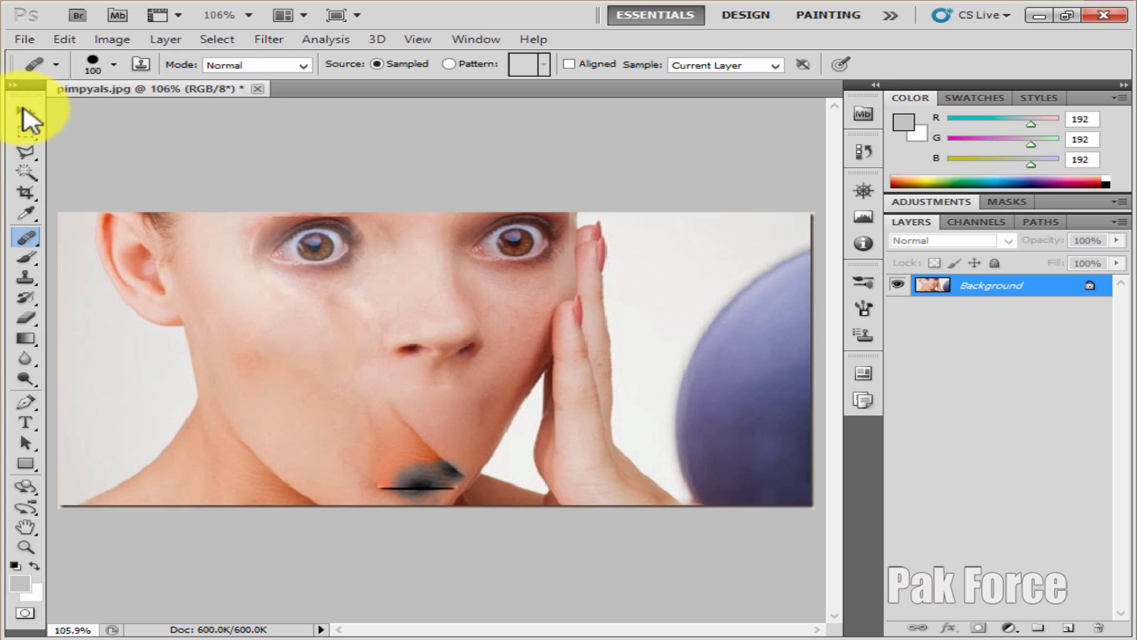
Step: Save the image as a JPEG named pimpyalsu with quality set to 12
click(25, 110)
click(24, 39)
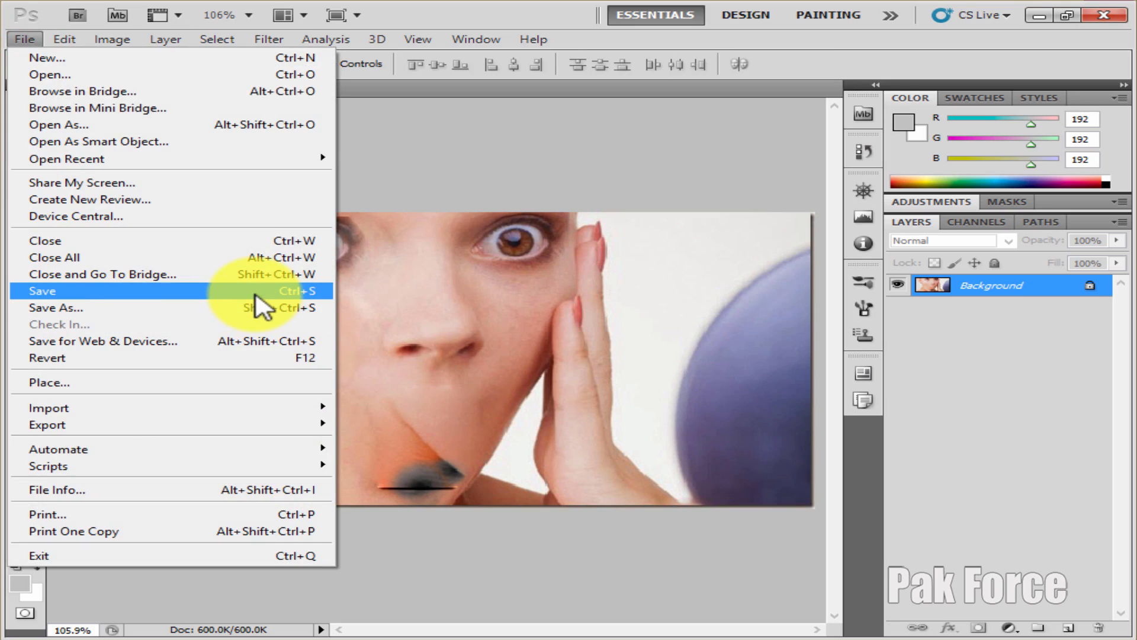
click(118, 308)
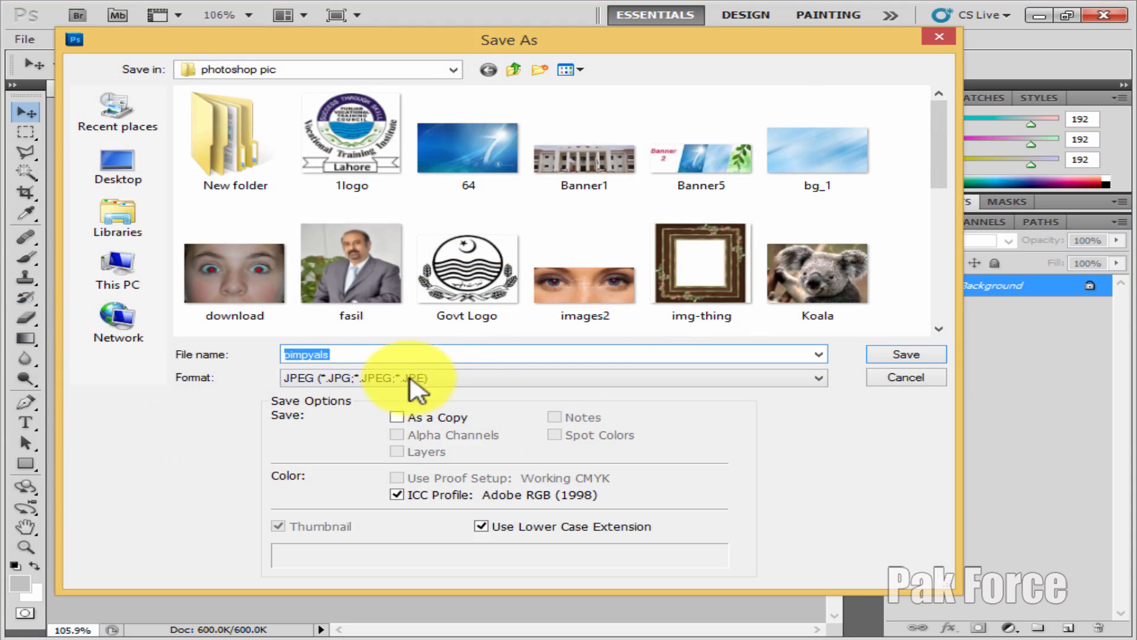
click(413, 379)
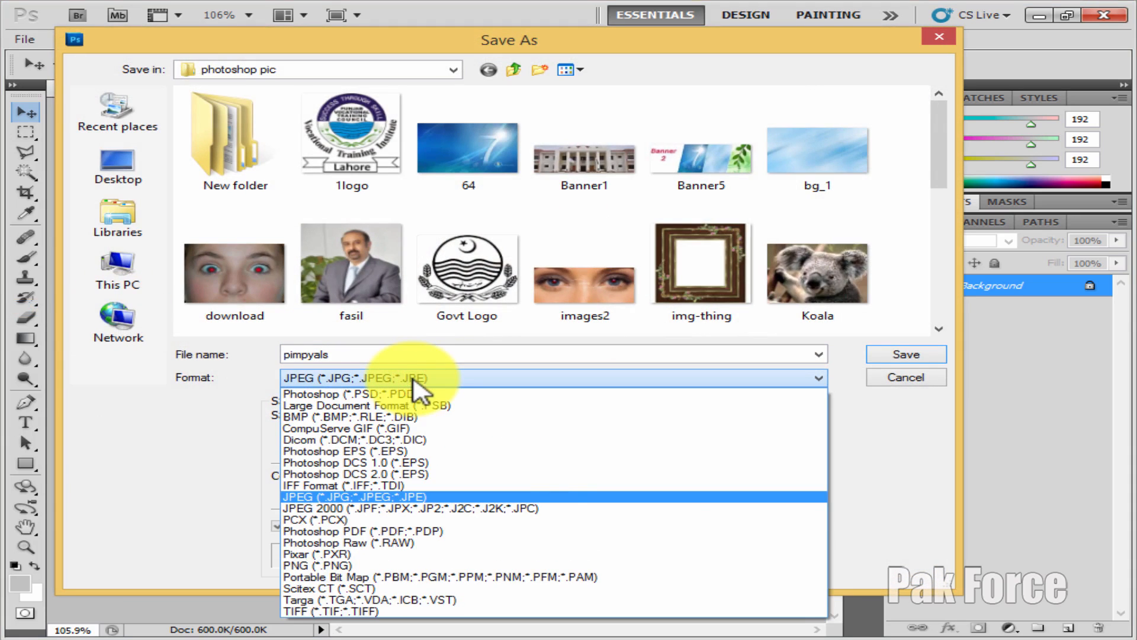
click(412, 380)
click(414, 379)
click(418, 498)
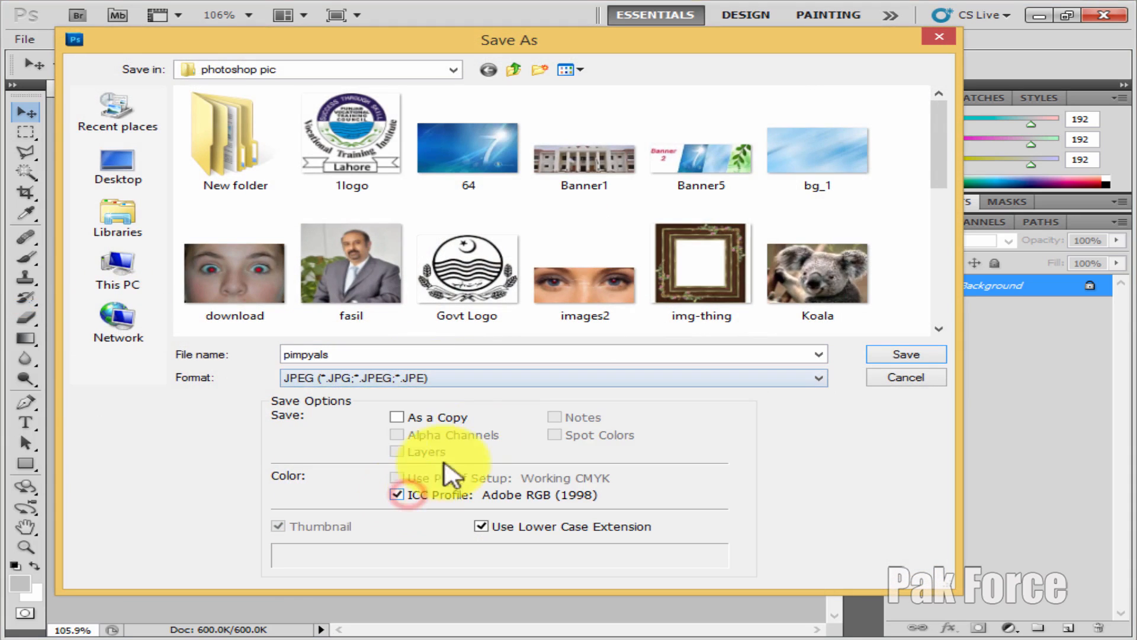
click(373, 352)
click(370, 351)
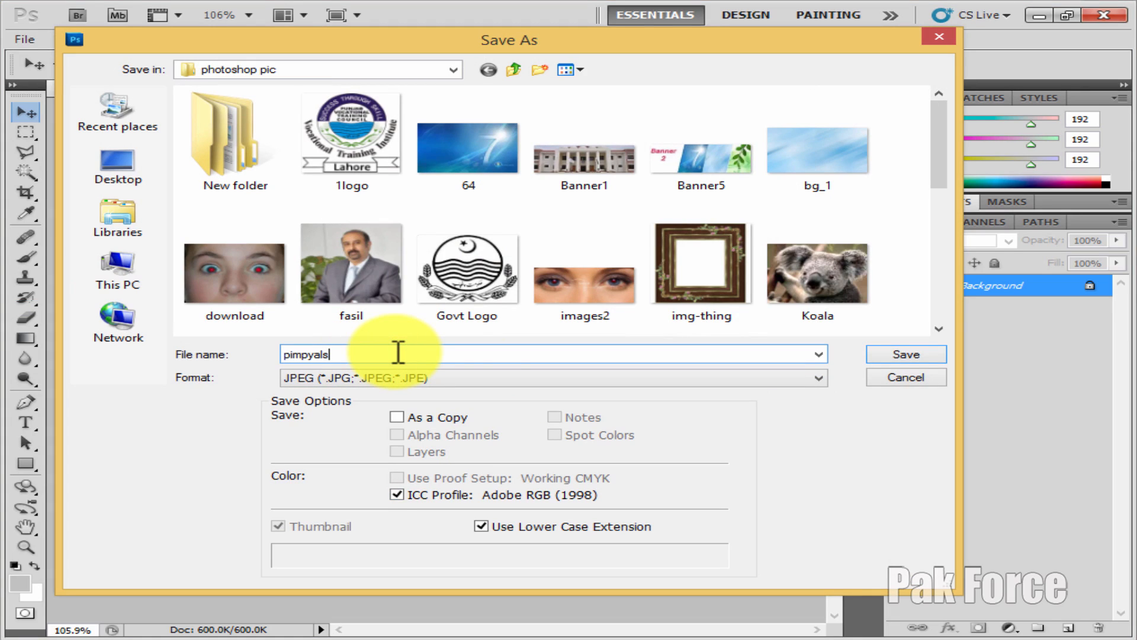
click(874, 356)
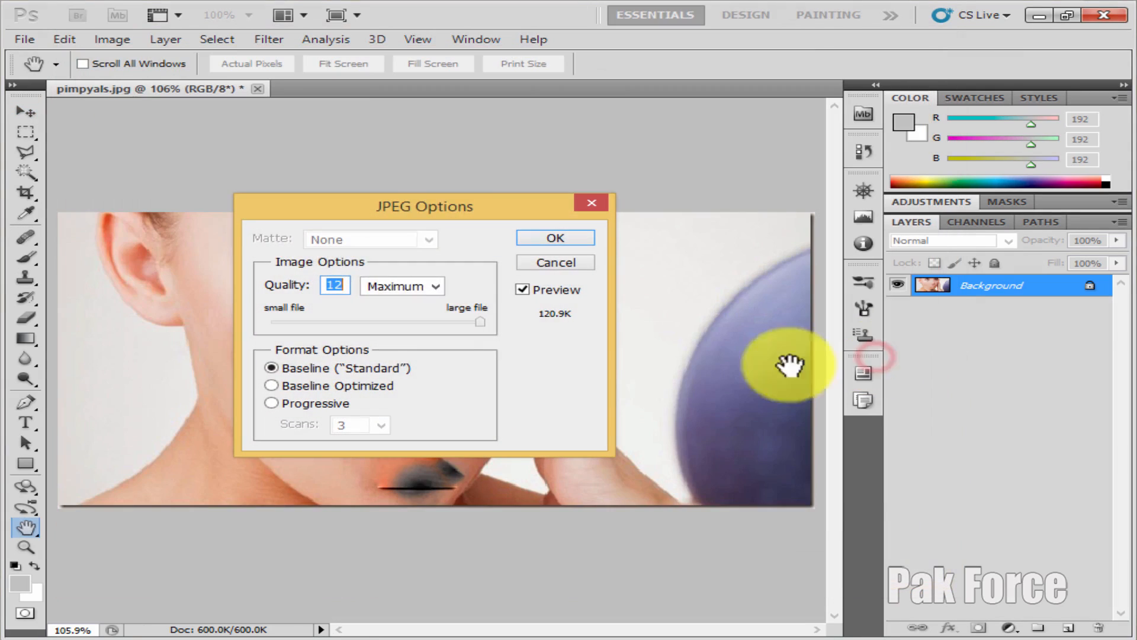
click(480, 322)
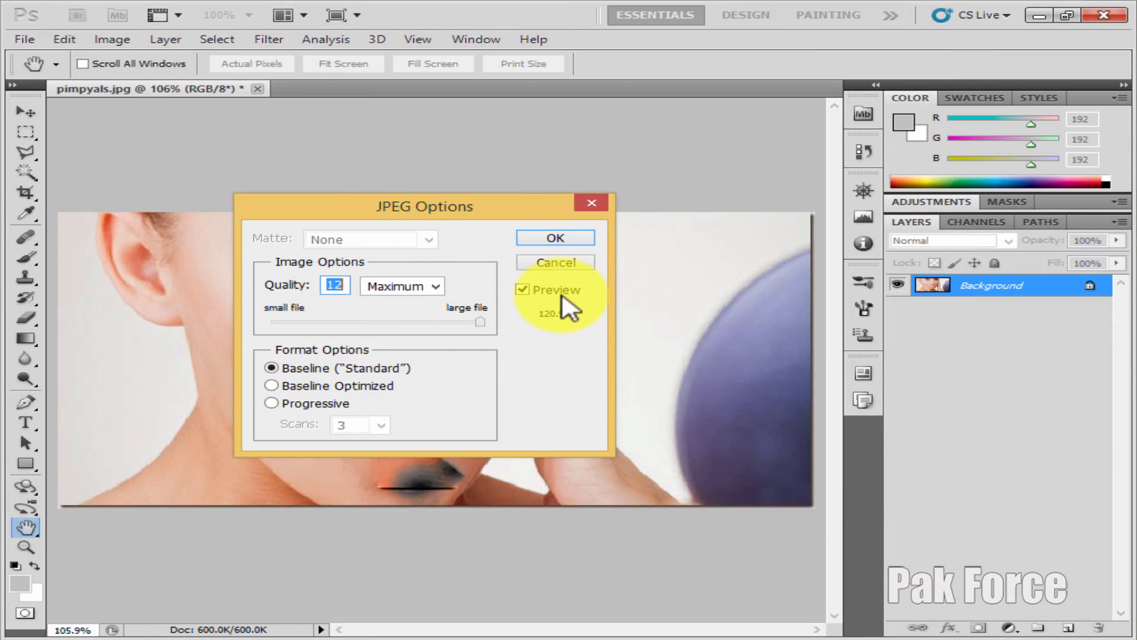
click(556, 238)
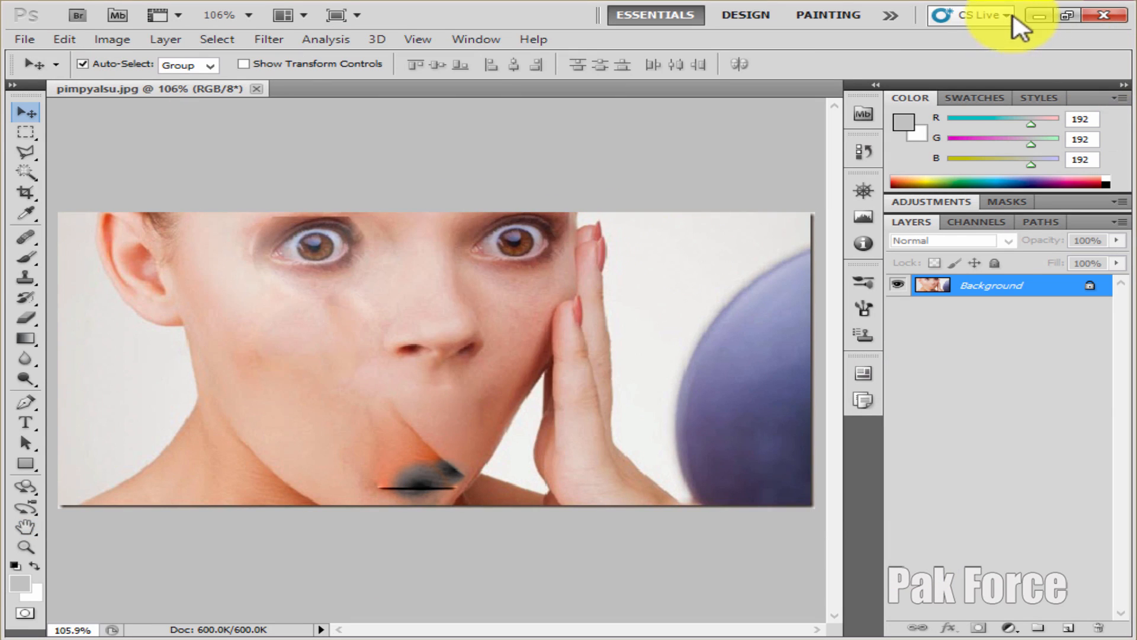
Step: Open the saved pimpyalsu file from the photoshop pic folder in the photo viewer to inspect it, then return
click(1034, 17)
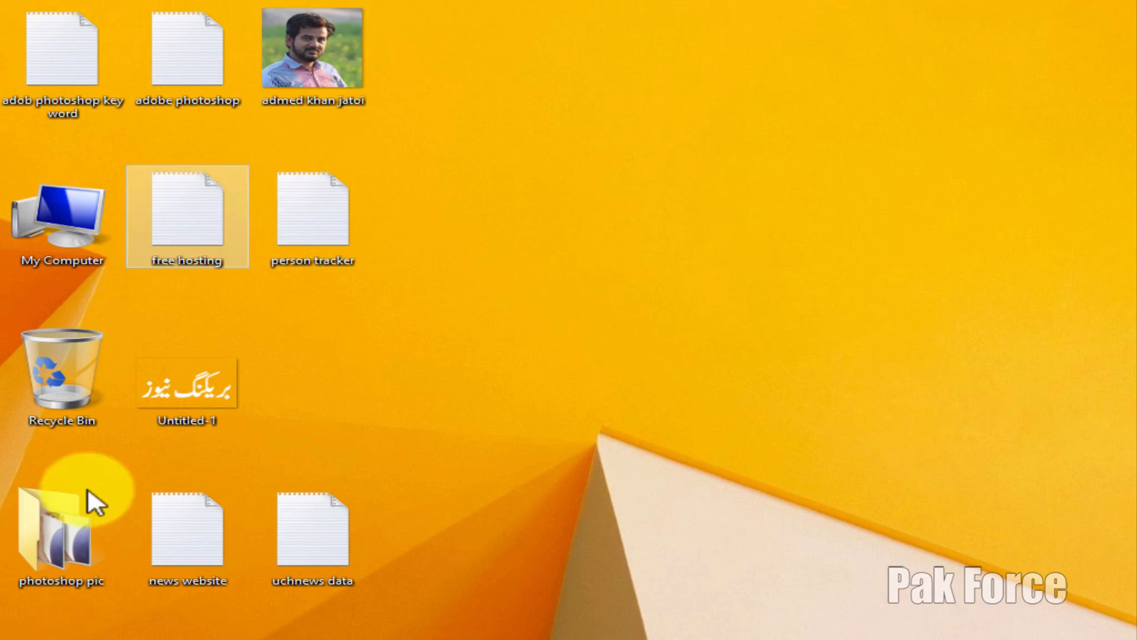
double_click(89, 525)
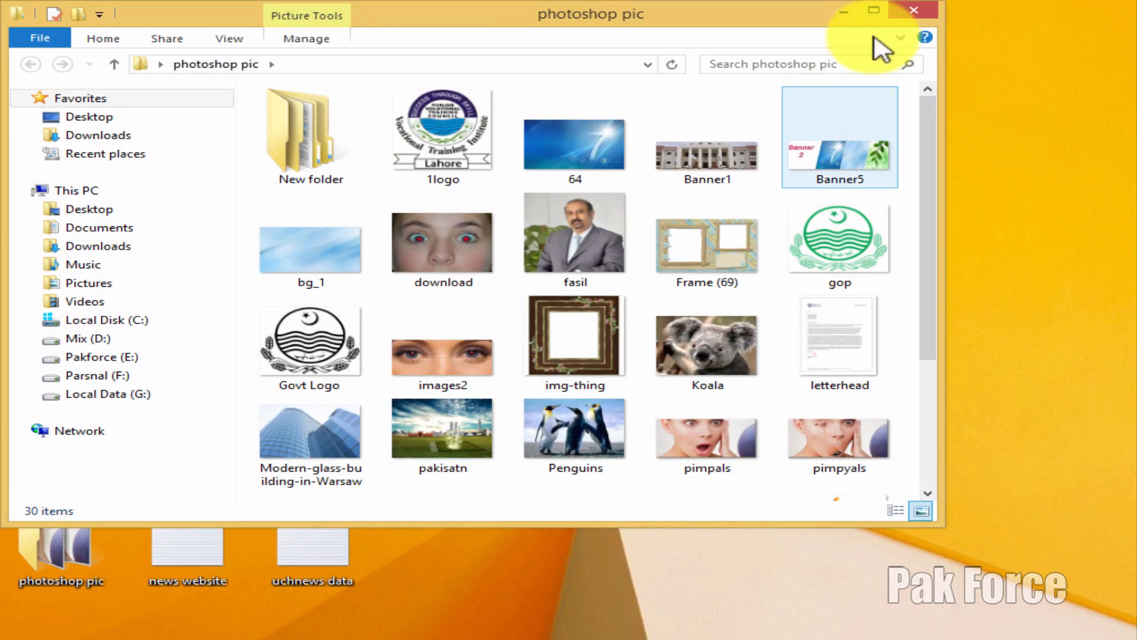
click(873, 10)
double_click(877, 365)
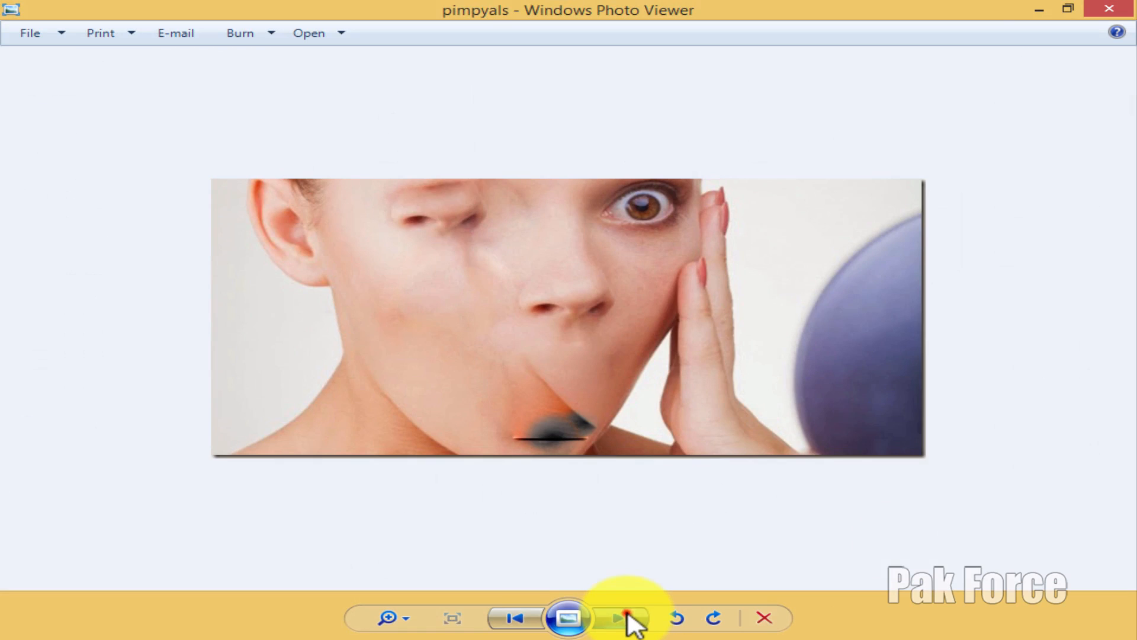
click(627, 614)
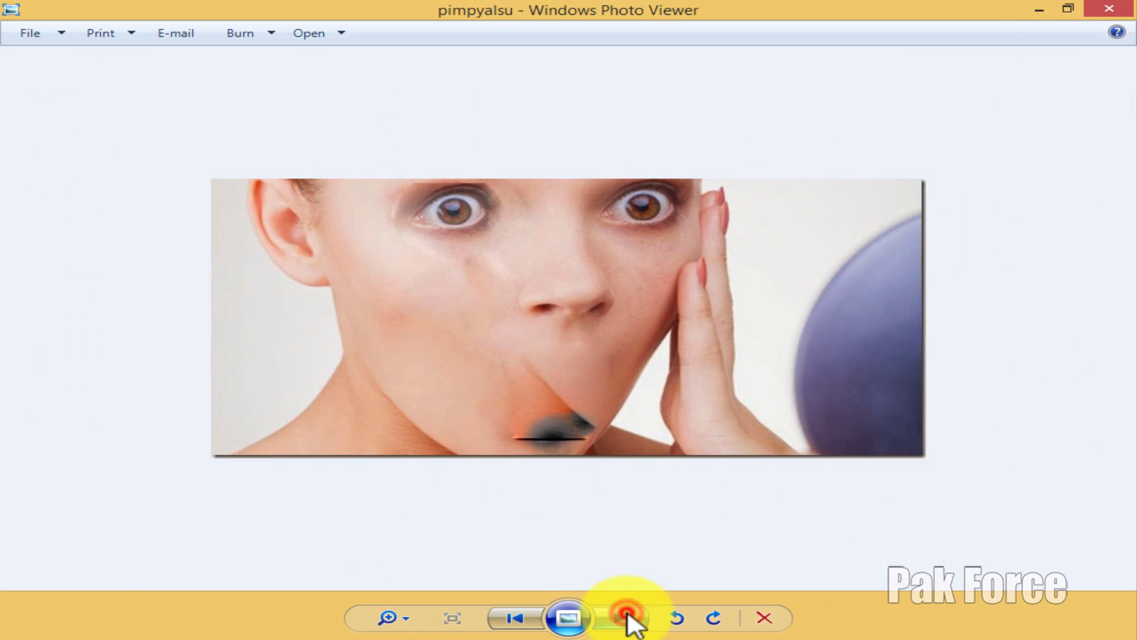
click(627, 615)
click(1125, 4)
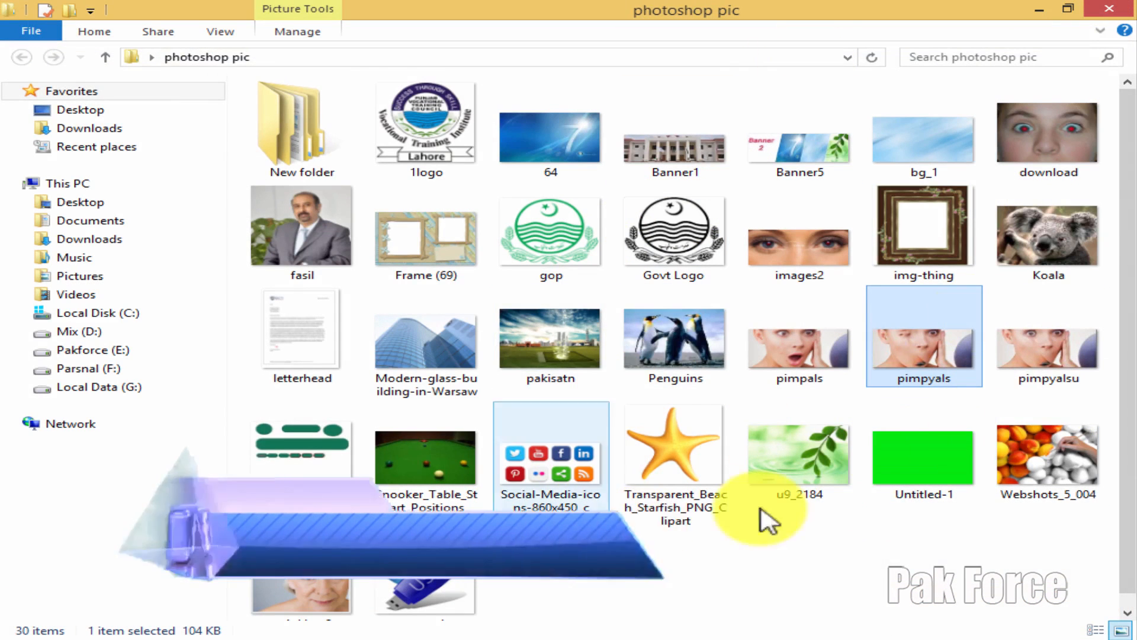
scroll(551, 444, down, 1)
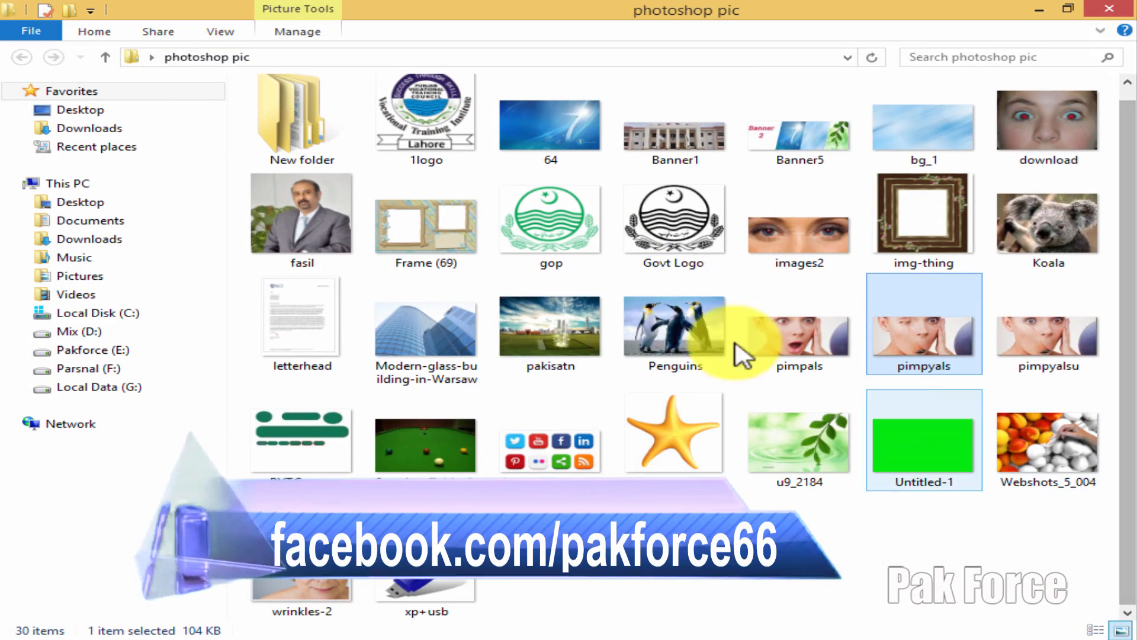
click(1122, 8)
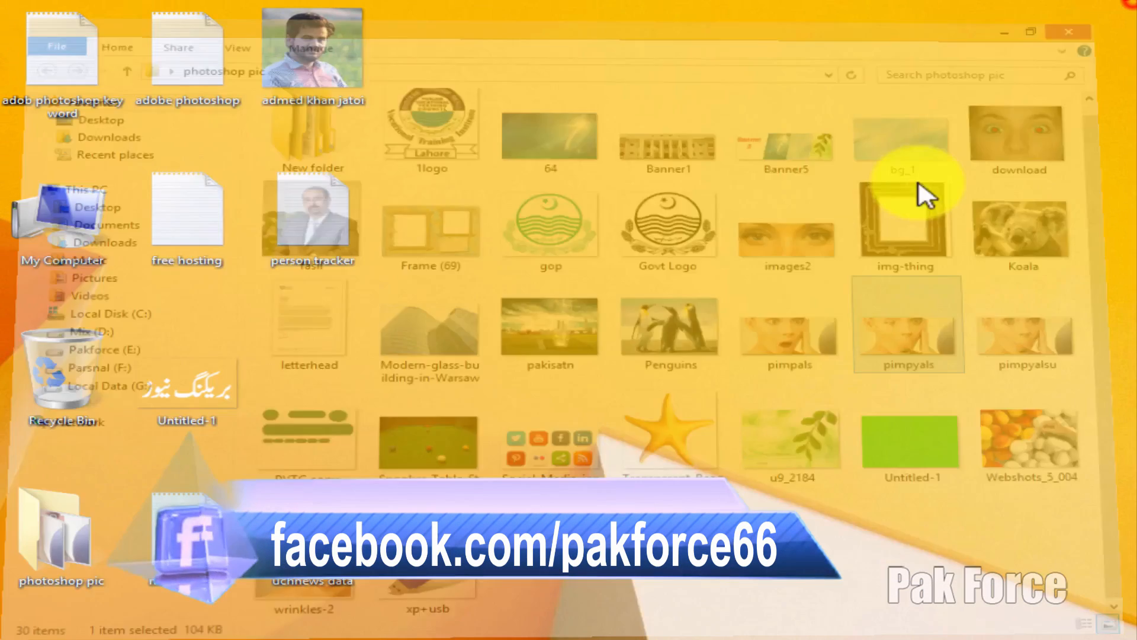
right_click(551, 242)
click(596, 288)
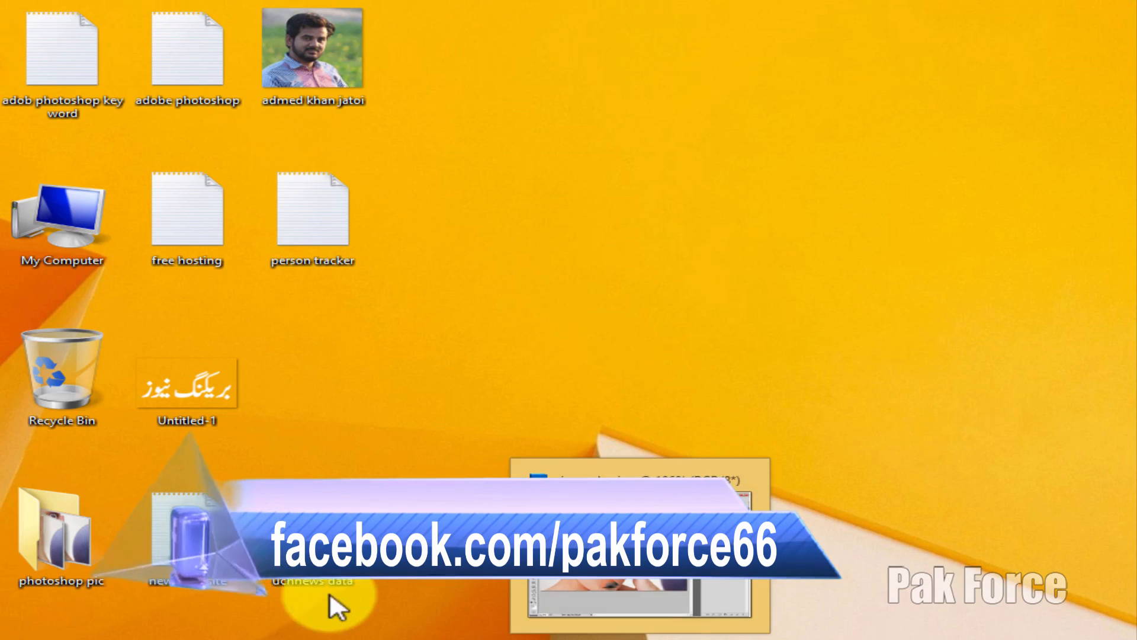
click(336, 639)
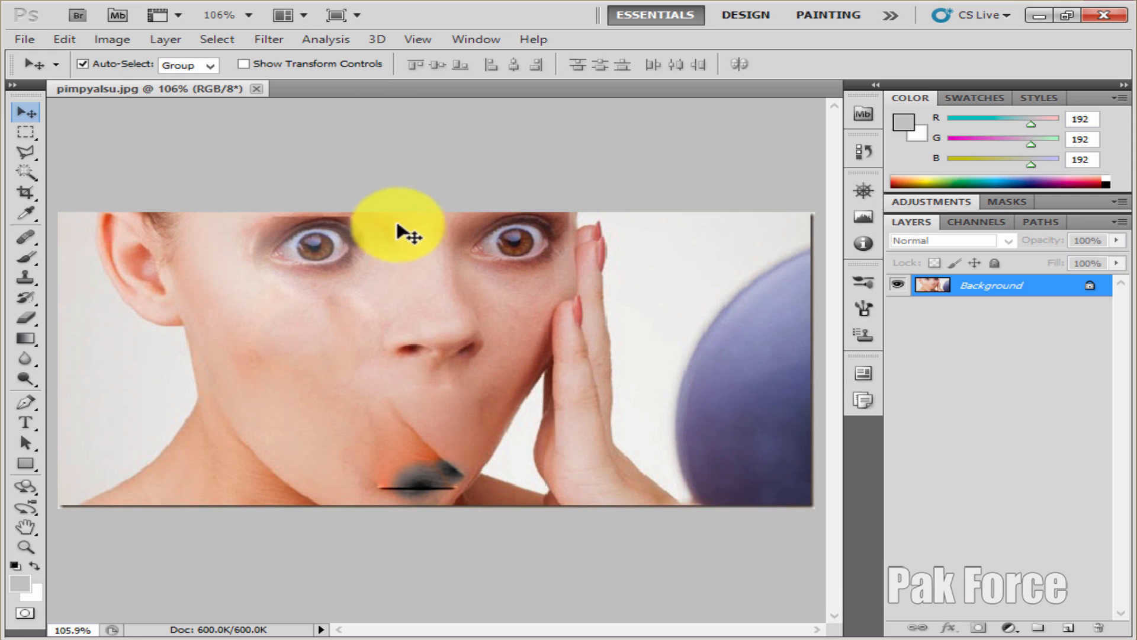
Step: Open the Transparent_Beach_Starfish_PNG_Clipart image from the photoshop pic folder
click(19, 40)
click(37, 76)
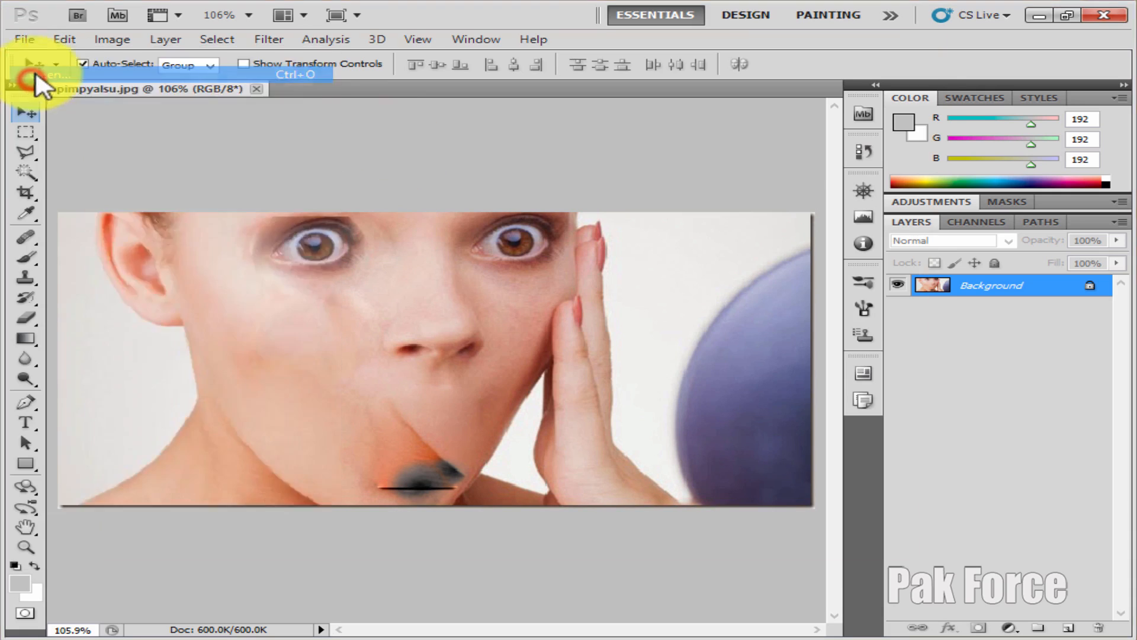
scroll(510, 219, down, 5)
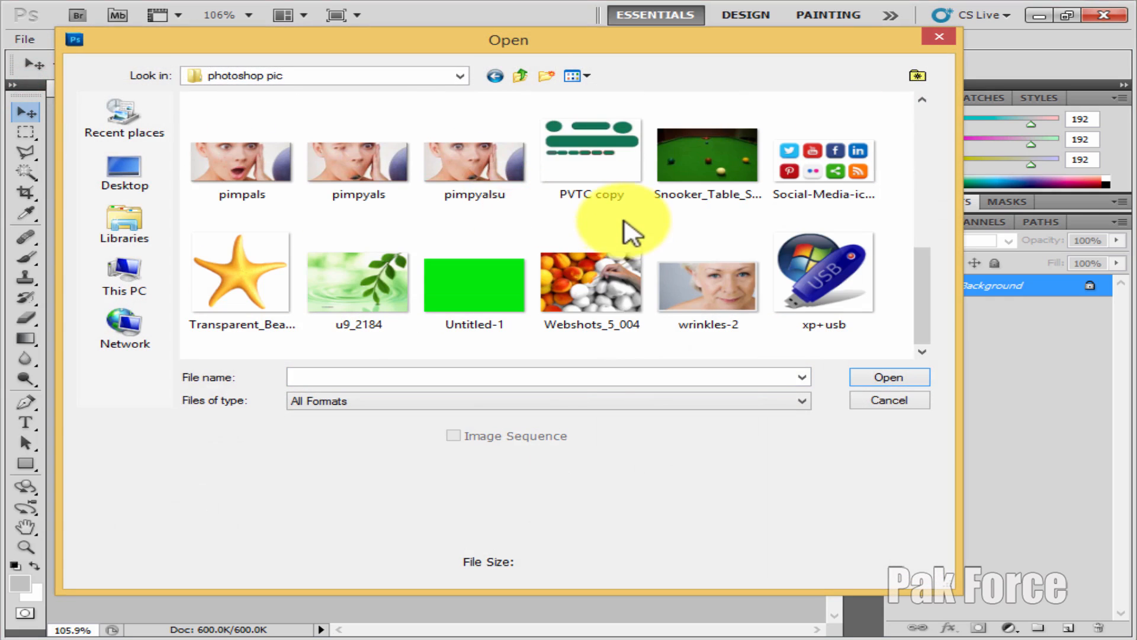
scroll(622, 226, up, 3)
scroll(619, 224, down, 3)
click(197, 272)
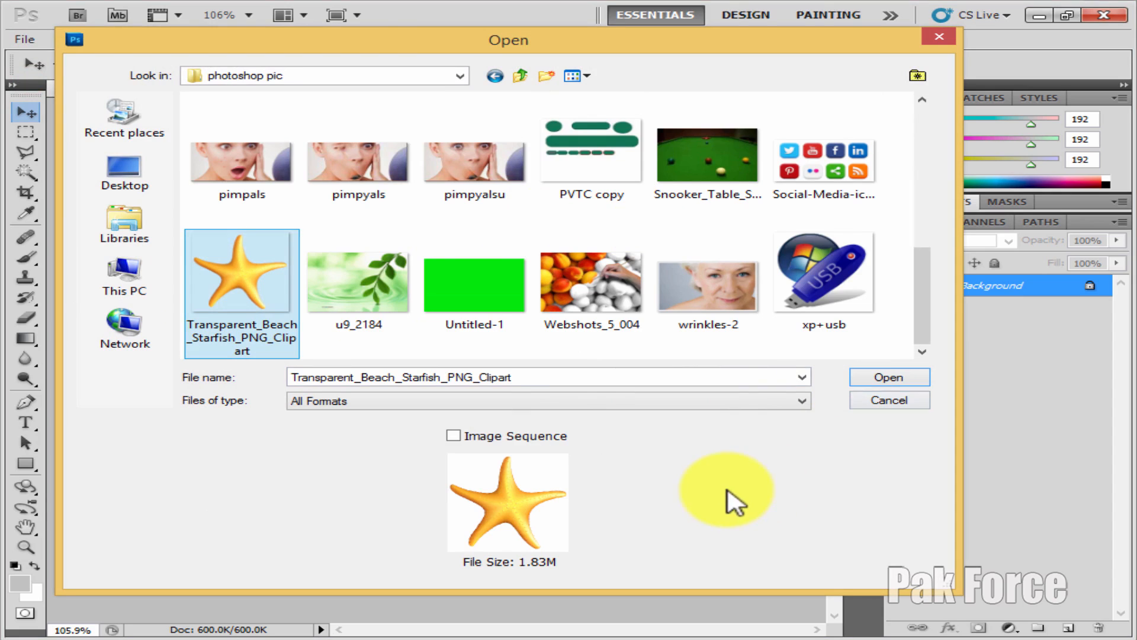
click(875, 382)
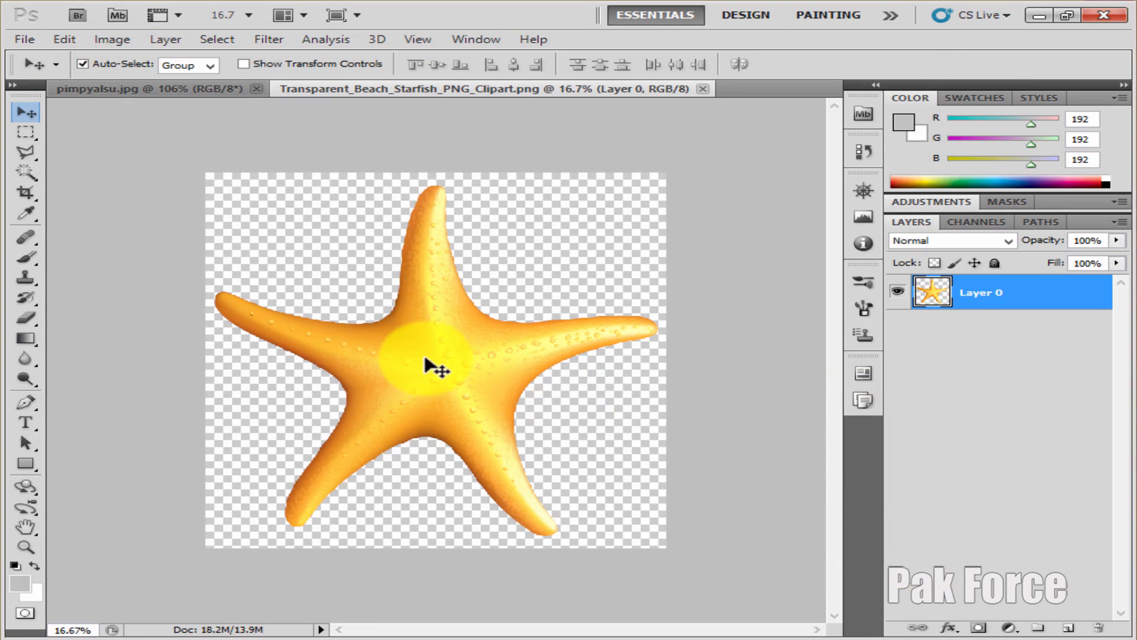
Step: Try to move the locked background layer of the face image
drag(426, 357, 414, 437)
click(201, 89)
click(551, 259)
click(492, 336)
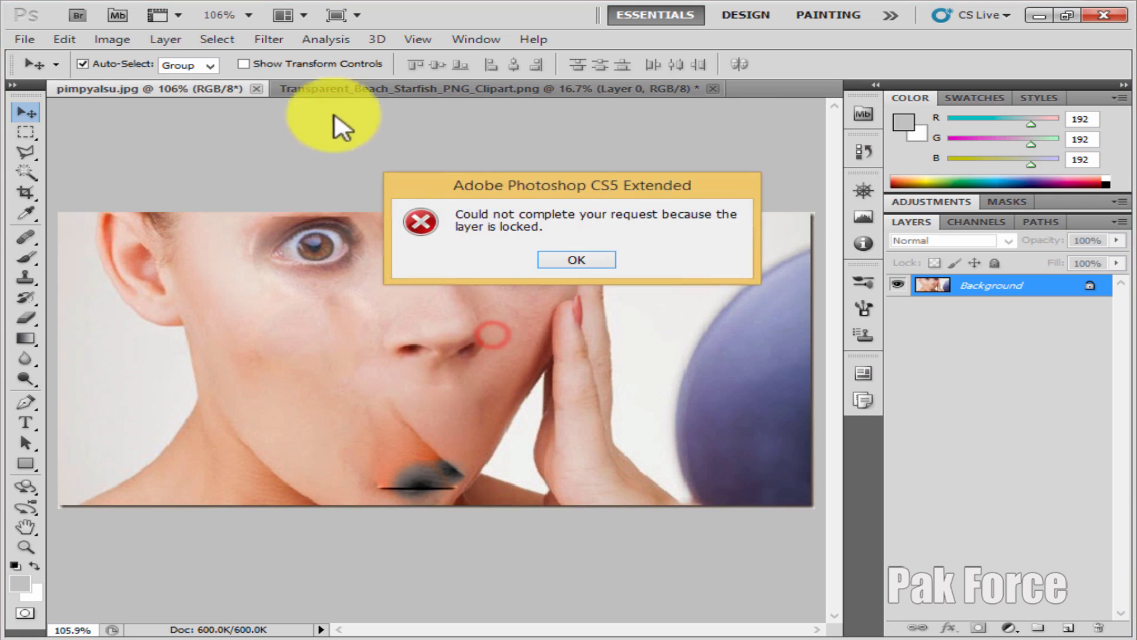
click(400, 88)
click(572, 261)
Step: Switch to the starfish document and drag the starfish toward the face image
click(508, 89)
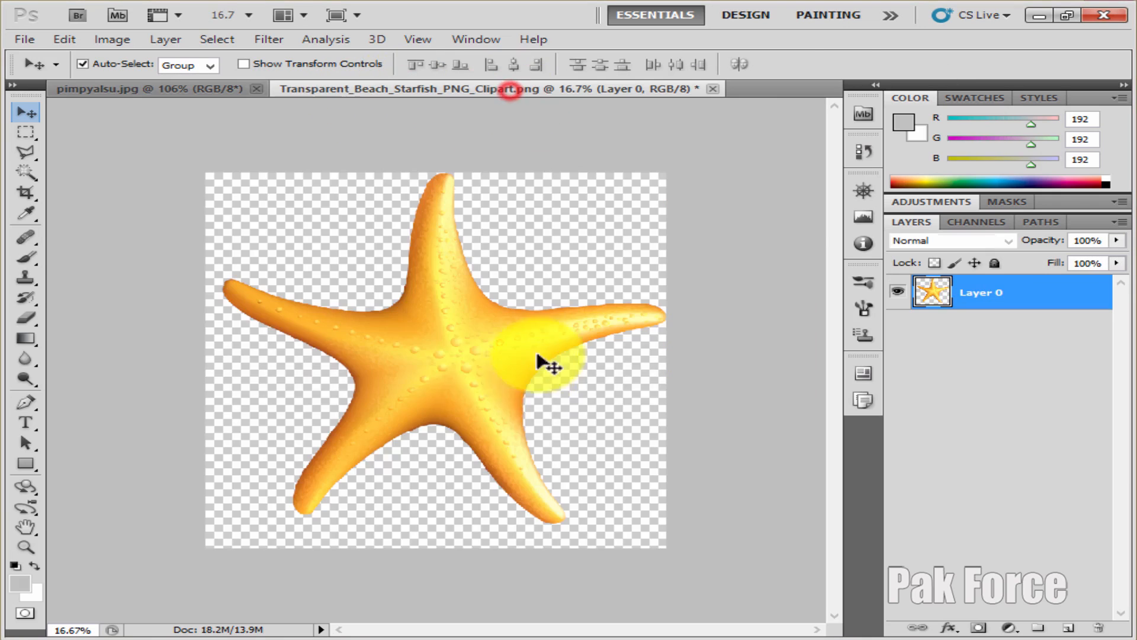
drag(537, 356, 500, 309)
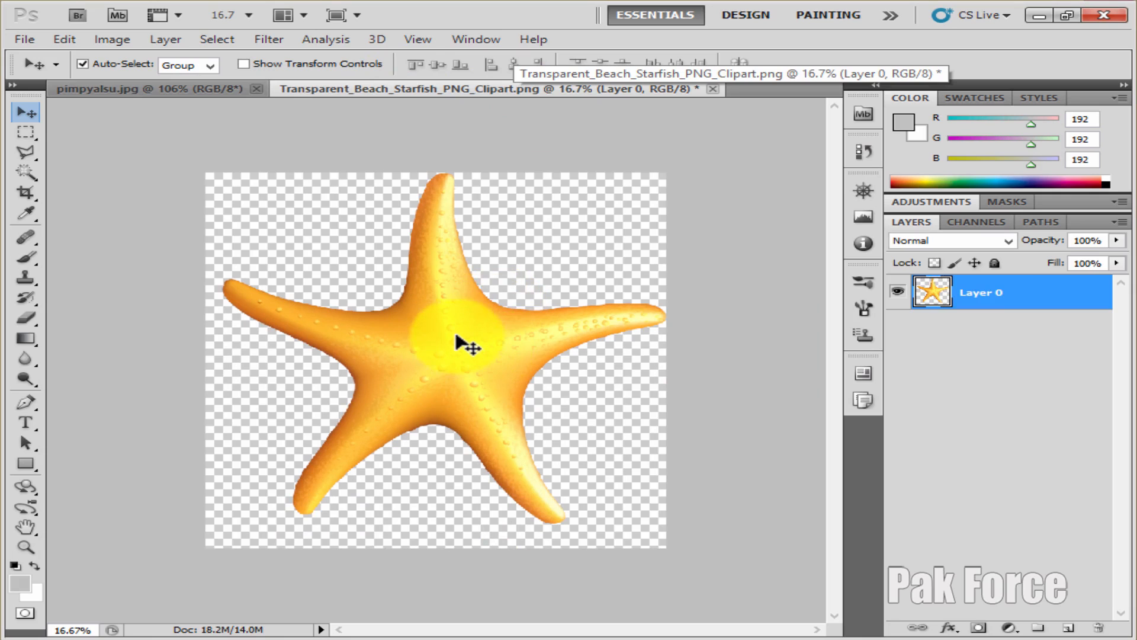